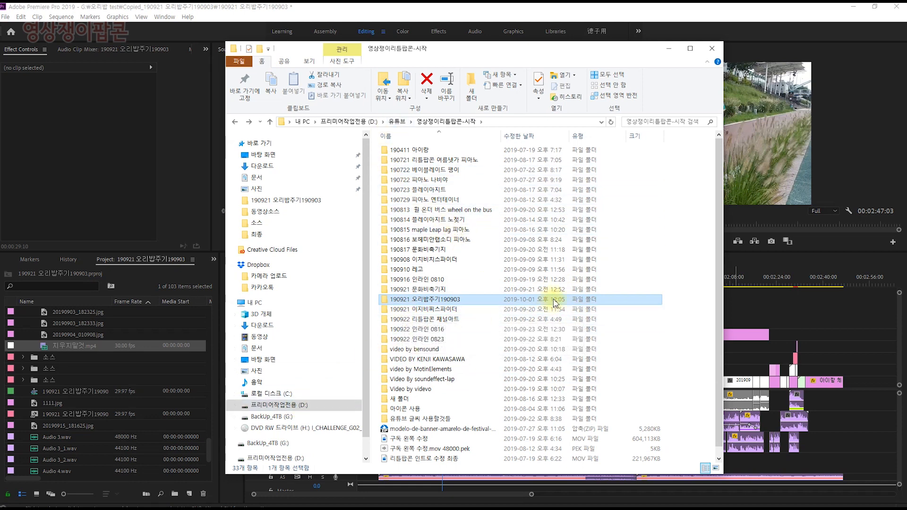
{"action": "left_click_drag", "start_coordinate": [406, 55], "coordinate": [906, 91]}
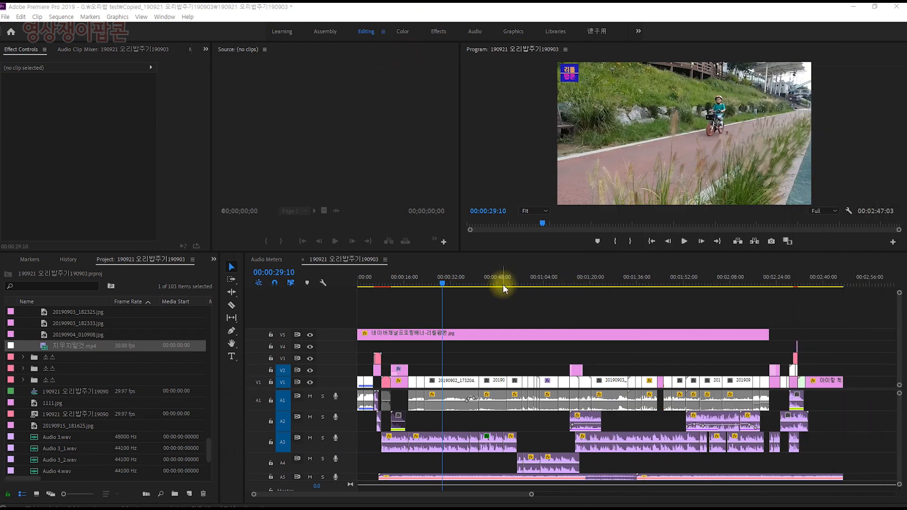
{"action": "left_click", "coordinate": [6, 17]}
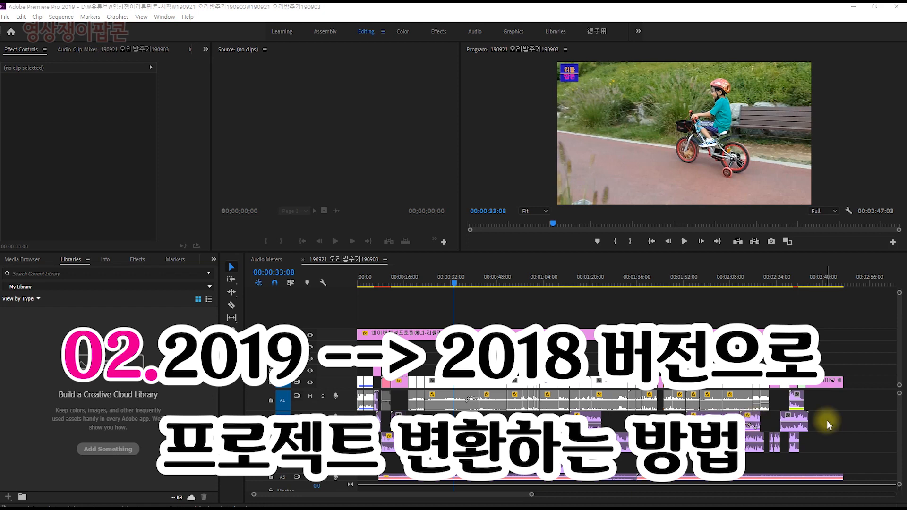
{"action": "left_click", "coordinate": [4, 17]}
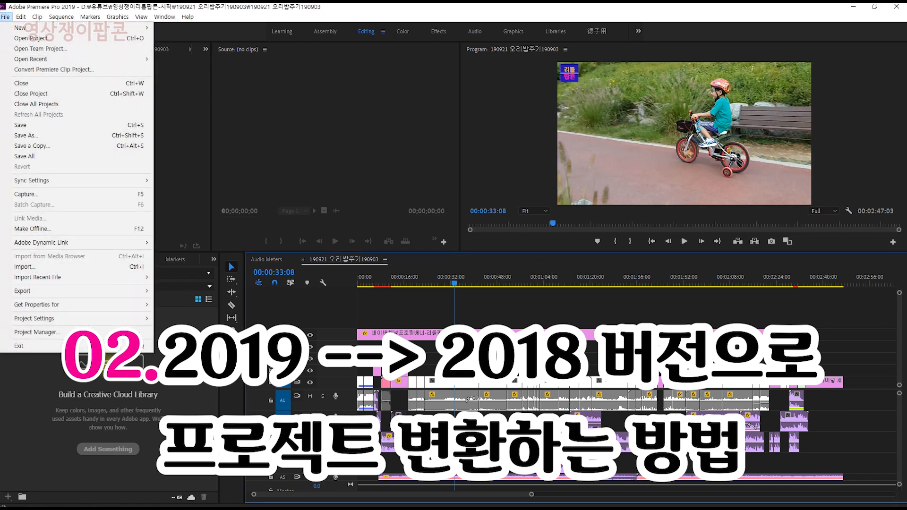
{"action": "left_click", "coordinate": [121, 159]}
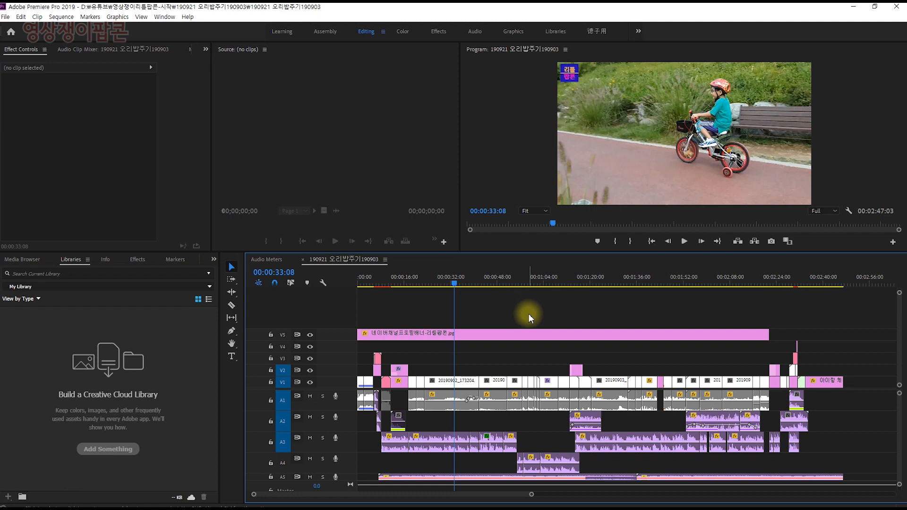
{"action": "left_click", "coordinate": [478, 282]}
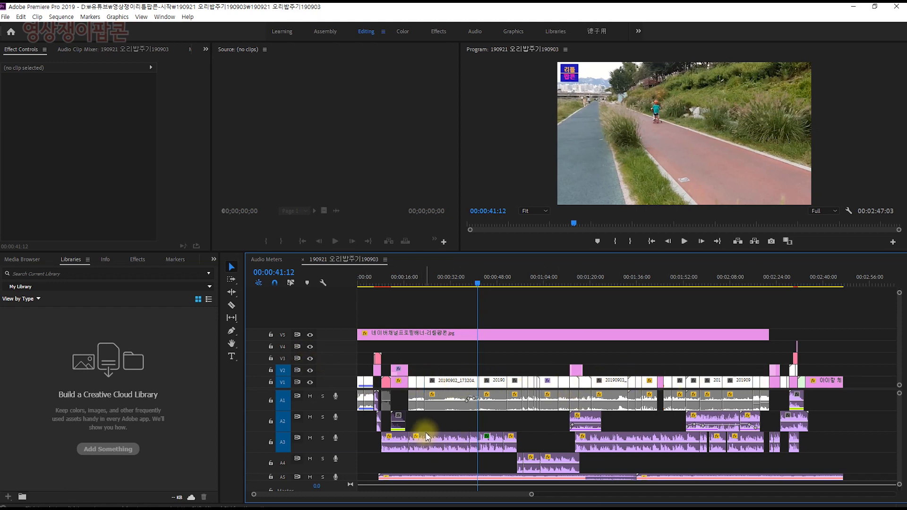
{"action": "key", "text": "alt+minus"}
{"action": "scroll", "coordinate": [481, 432], "scroll_direction": "down", "scroll_amount": 1}
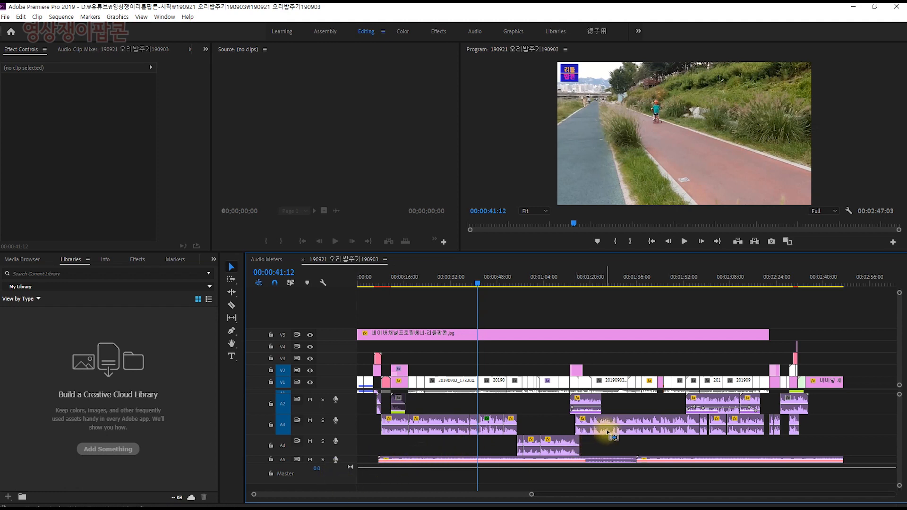
{"action": "scroll", "coordinate": [602, 432], "scroll_direction": "up", "scroll_amount": 2}
{"action": "mouse_move", "coordinate": [785, 508]}
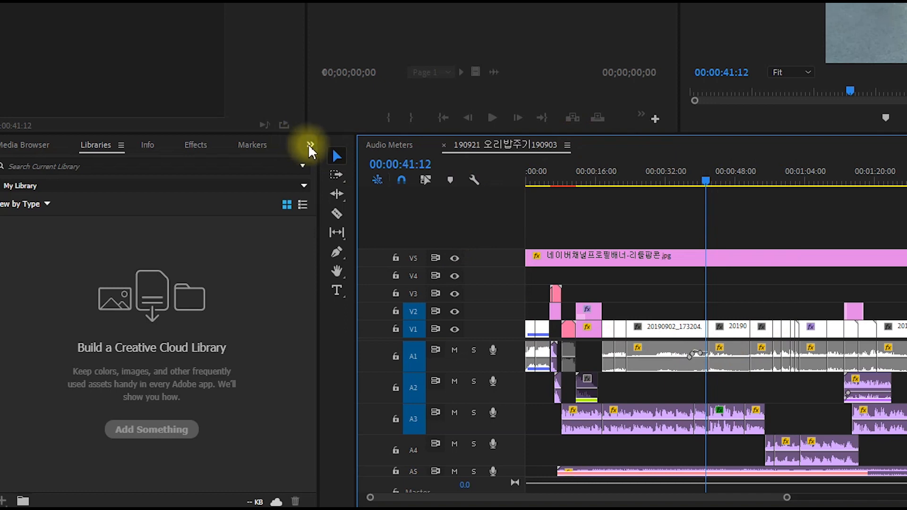
Bring up the project's item list and maximize it to full window size
{"action": "left_click", "coordinate": [309, 144]}
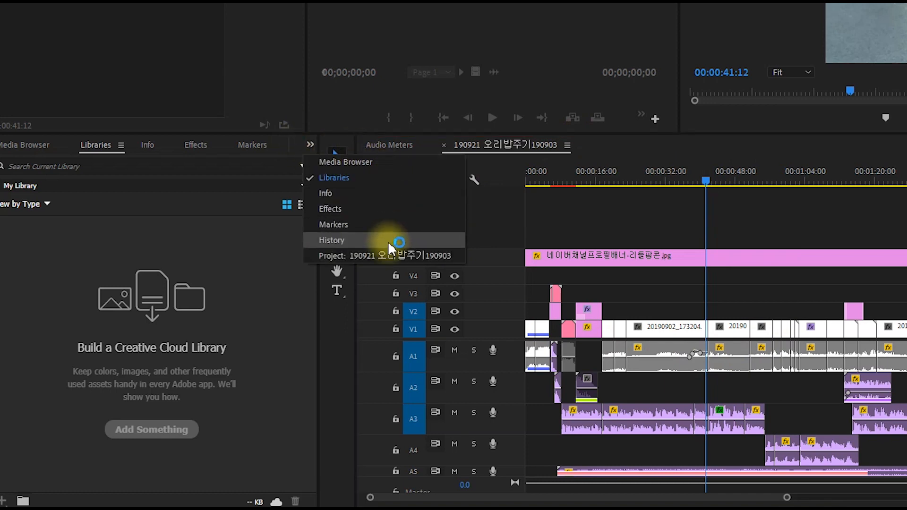
{"action": "left_click", "coordinate": [424, 255]}
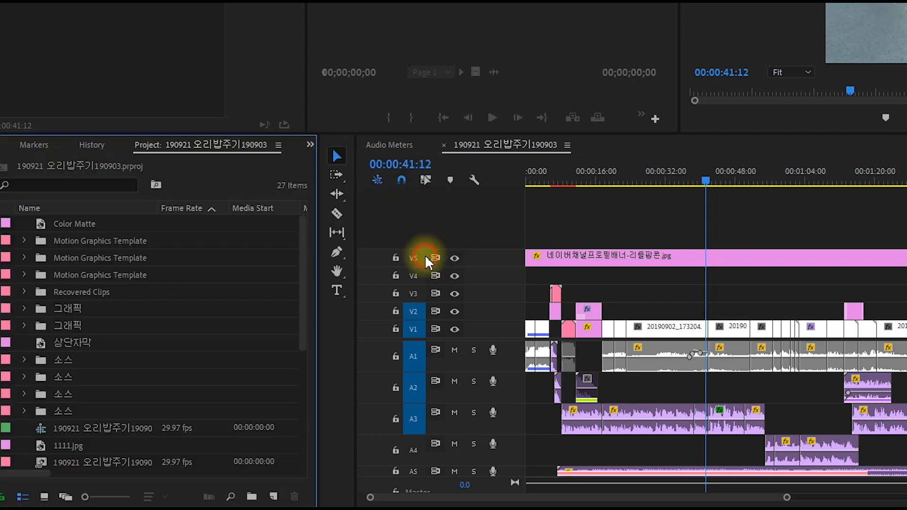
{"action": "left_click", "coordinate": [206, 340]}
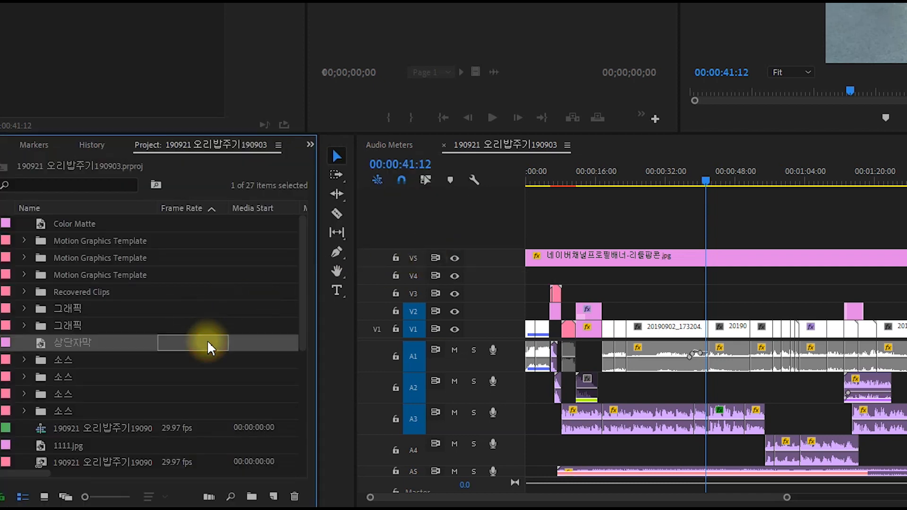
{"action": "key", "text": "grave"}
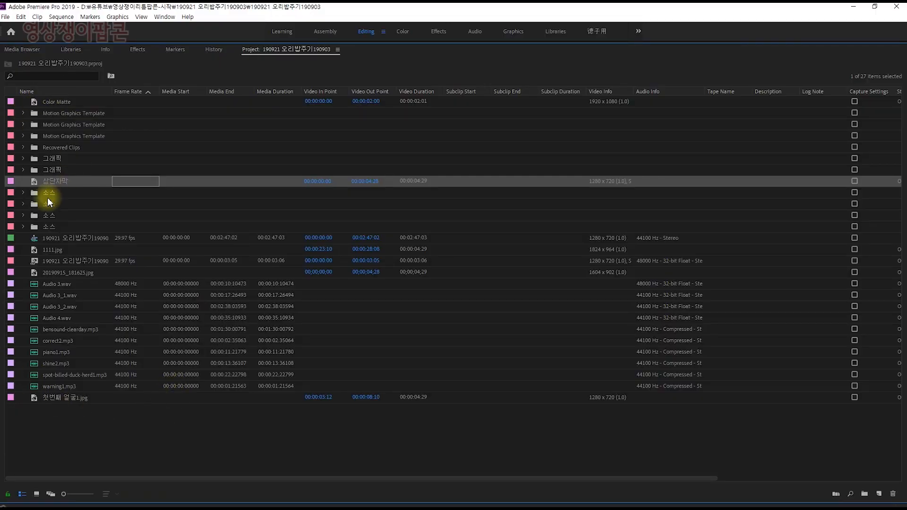
Look through the contents of the four 소스 bins one after another, collapsing each again, and restore the normal layout
{"action": "left_click", "coordinate": [22, 193]}
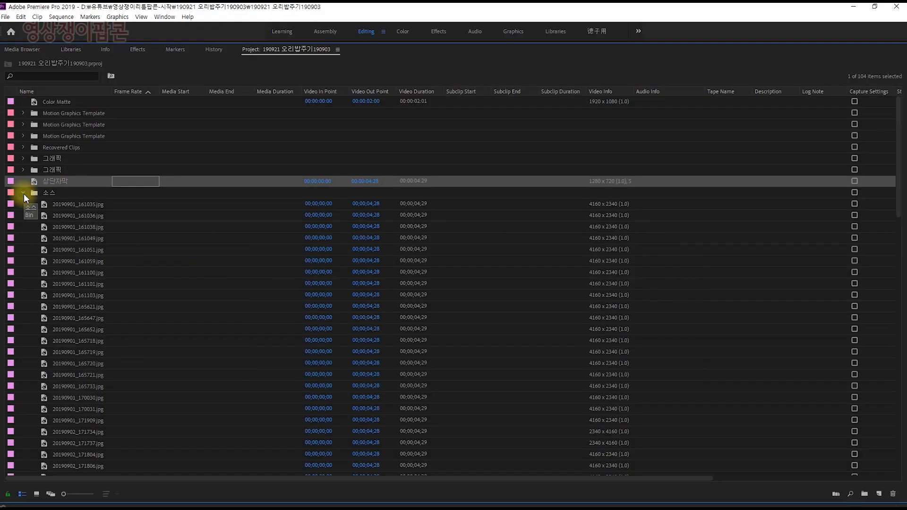
{"action": "left_click", "coordinate": [23, 192]}
{"action": "left_click", "coordinate": [21, 204]}
{"action": "left_click", "coordinate": [21, 203]}
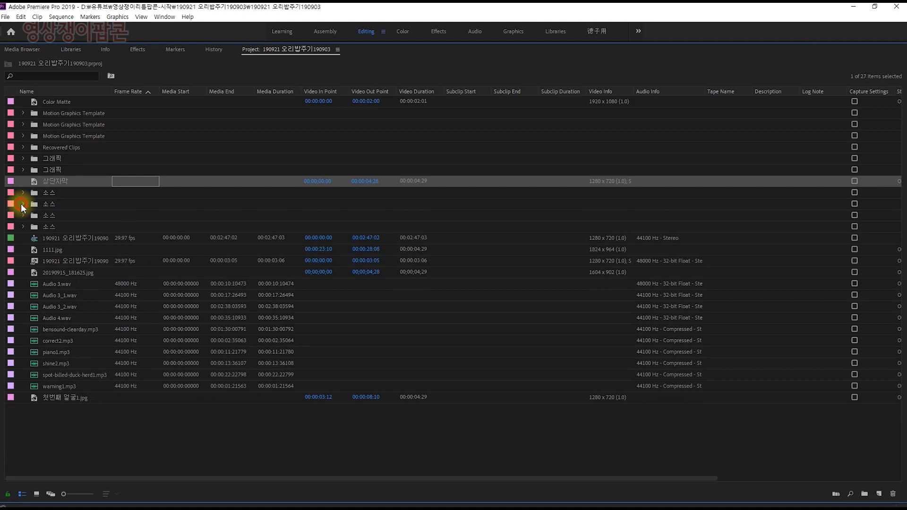
{"action": "left_click", "coordinate": [23, 215]}
{"action": "left_click", "coordinate": [22, 214]}
{"action": "left_click", "coordinate": [23, 228]}
{"action": "left_click", "coordinate": [21, 226]}
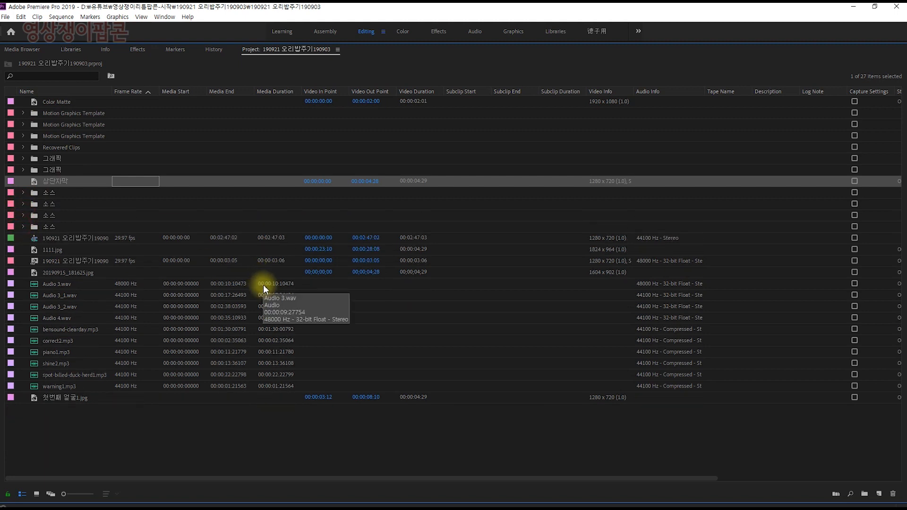
{"action": "key", "text": "grave"}
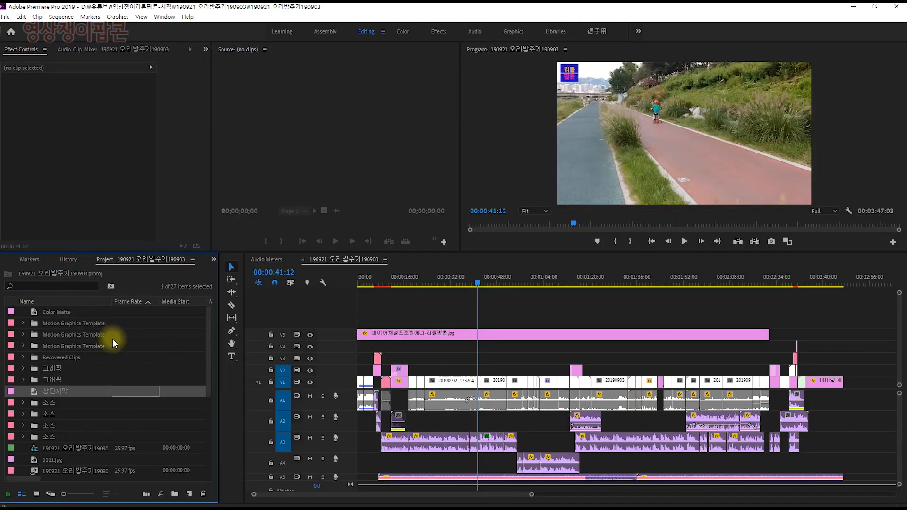
Expand all four 소스 bins and both 그래픽 bins in the enlarged project list, and return to the normal layout
{"action": "left_click", "coordinate": [175, 341]}
{"action": "key", "text": "grave"}
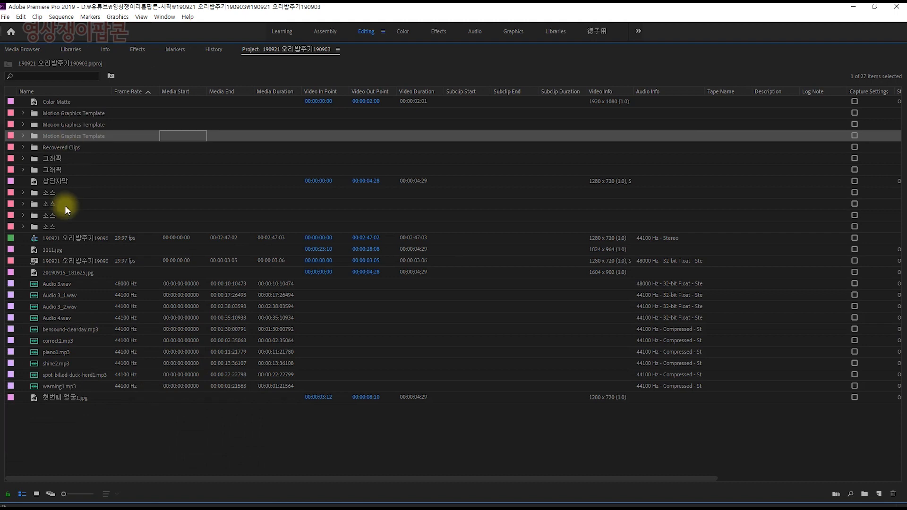
{"action": "left_click", "coordinate": [23, 204]}
{"action": "left_click", "coordinate": [22, 227]}
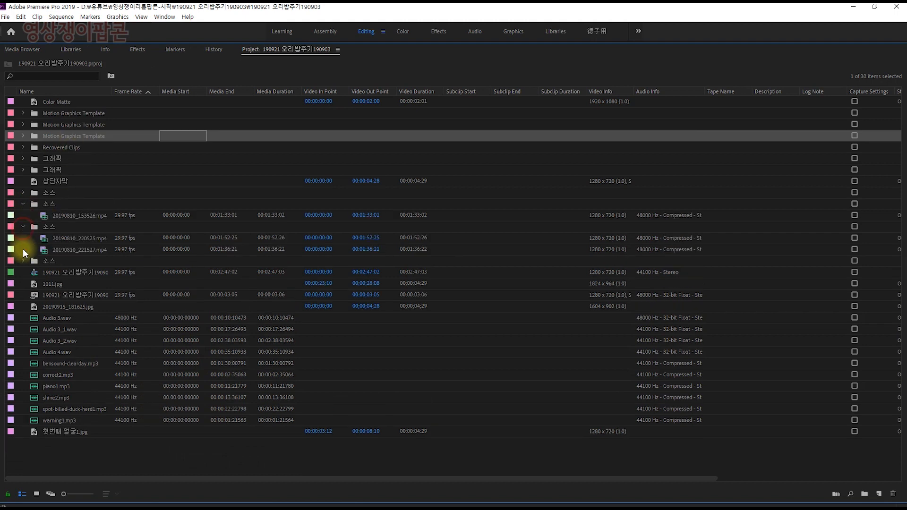
{"action": "left_click", "coordinate": [23, 261]}
{"action": "left_click", "coordinate": [21, 192]}
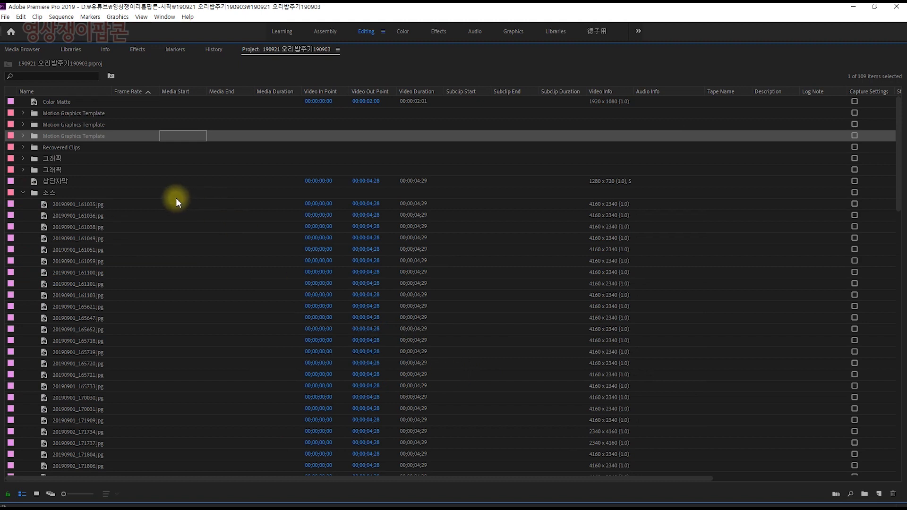
{"action": "left_click", "coordinate": [22, 159]}
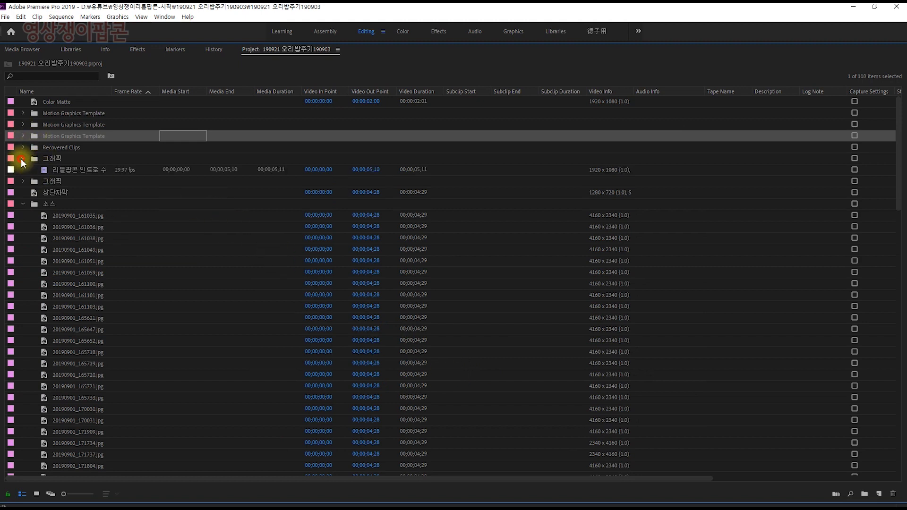
{"action": "left_click", "coordinate": [22, 183]}
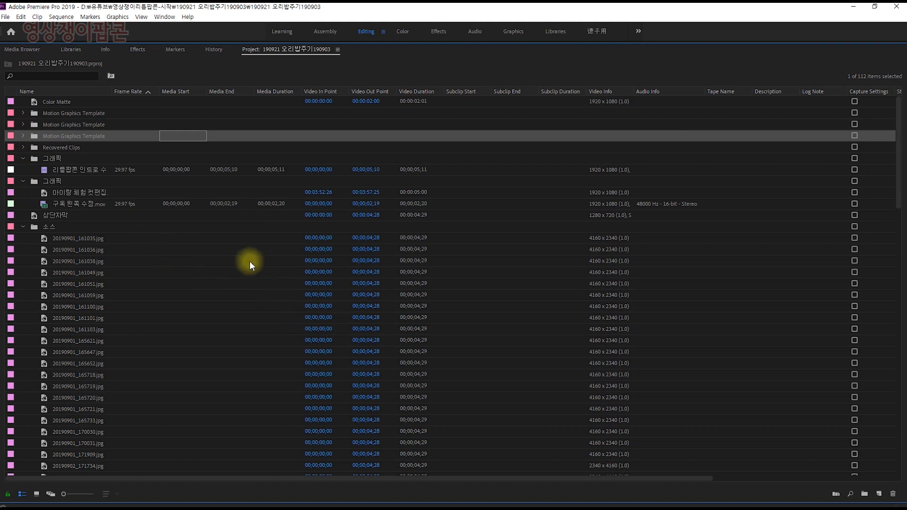
{"action": "key", "text": "grave"}
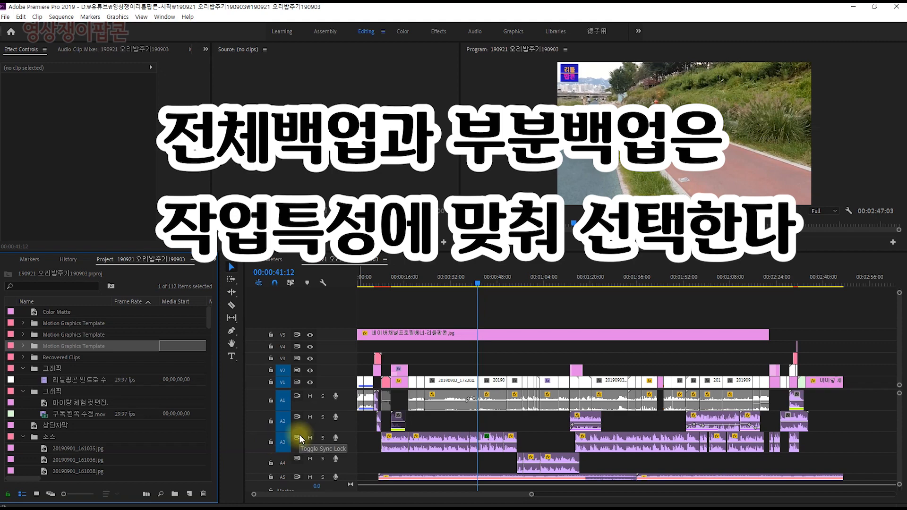
Move the playhead to 00:00:30:13, over the 20190902_173204.mp4 clip, with the timeline zoomed in
{"action": "left_click", "coordinate": [458, 283]}
{"action": "key", "text": "="}
{"action": "key", "text": "="}
{"action": "key", "text": "="}
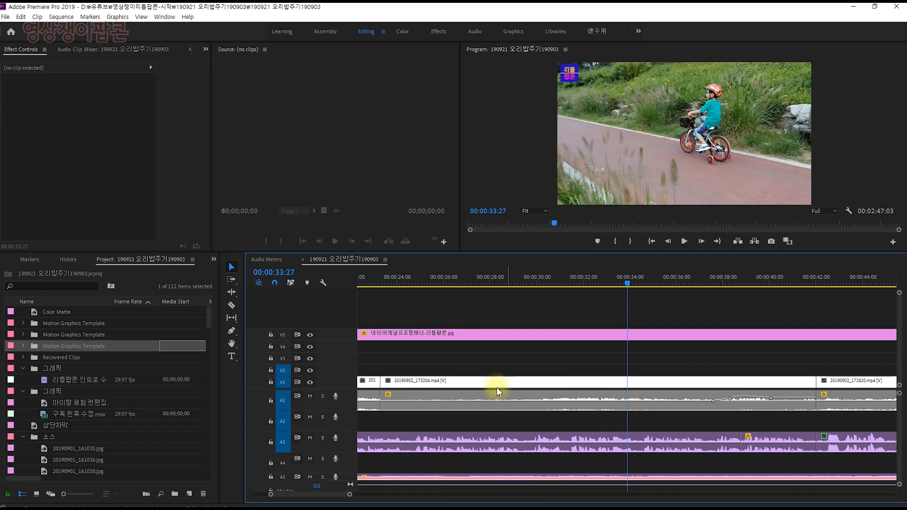
{"action": "left_click", "coordinate": [546, 284]}
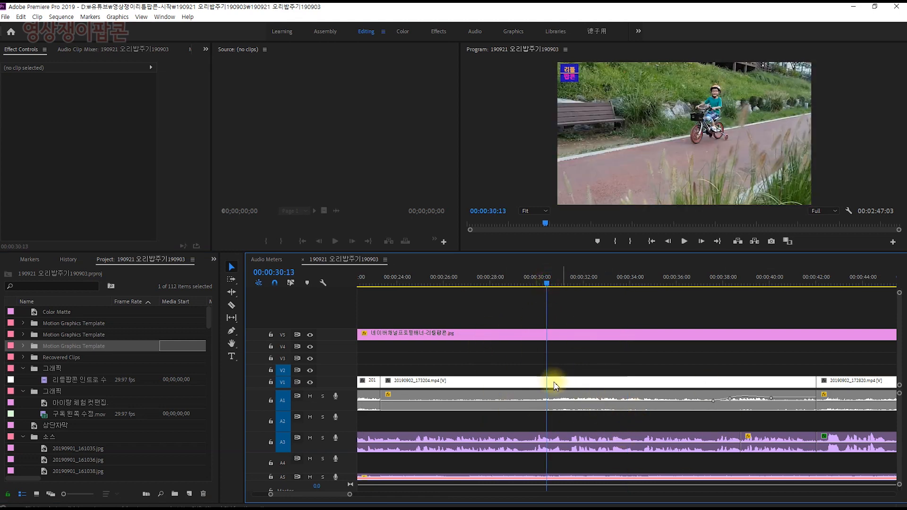
Turn on Linked Selection for the timeline and clear the current clip selection
{"action": "left_click", "coordinate": [548, 383]}
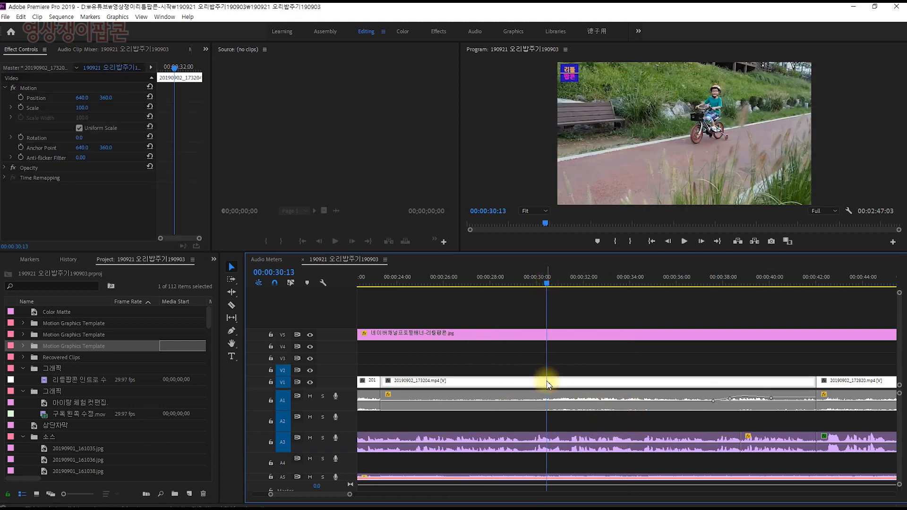
{"action": "left_click", "coordinate": [291, 283]}
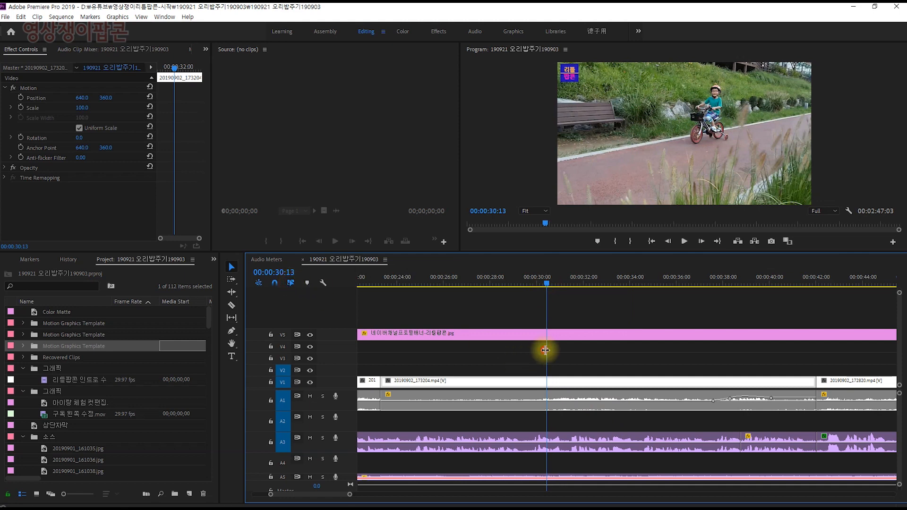
{"action": "left_click", "coordinate": [605, 347]}
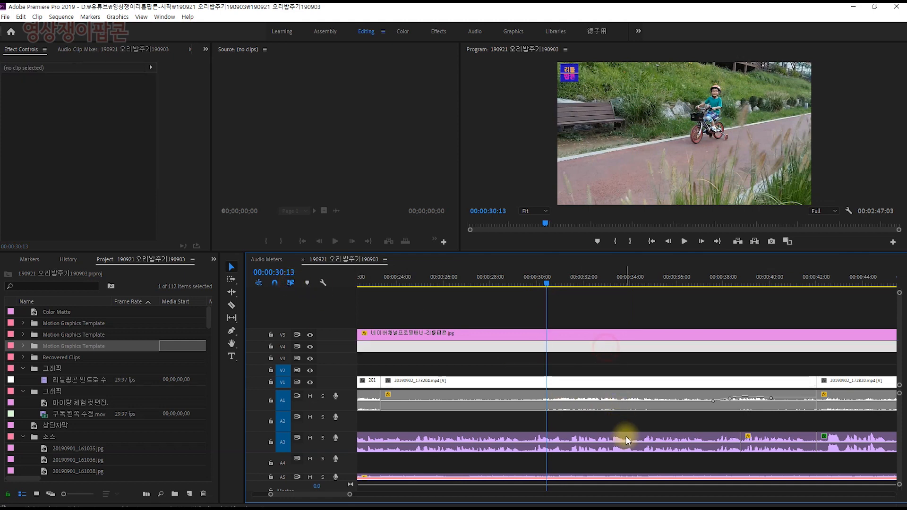
Reveal the source of the 20190902_173204.mp4 timeline clip in the project and select it there
{"action": "left_click", "coordinate": [599, 383]}
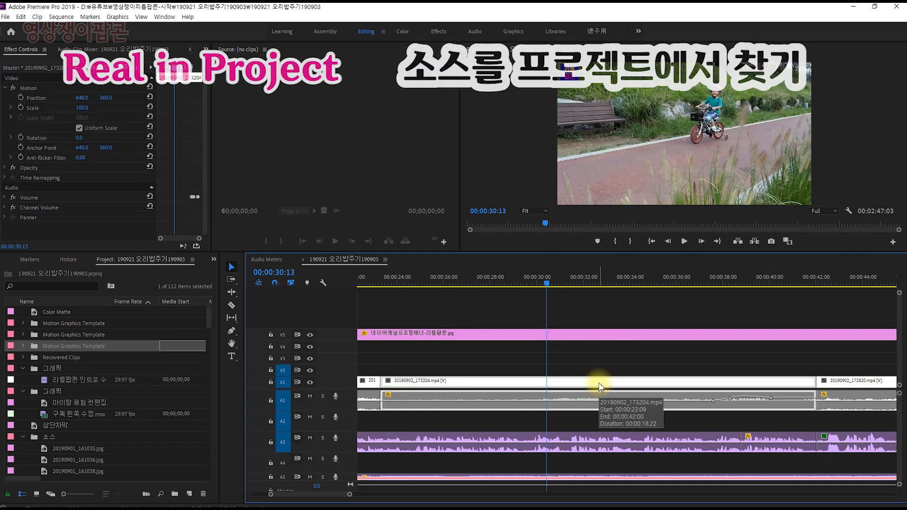
{"action": "right_click", "coordinate": [599, 388]}
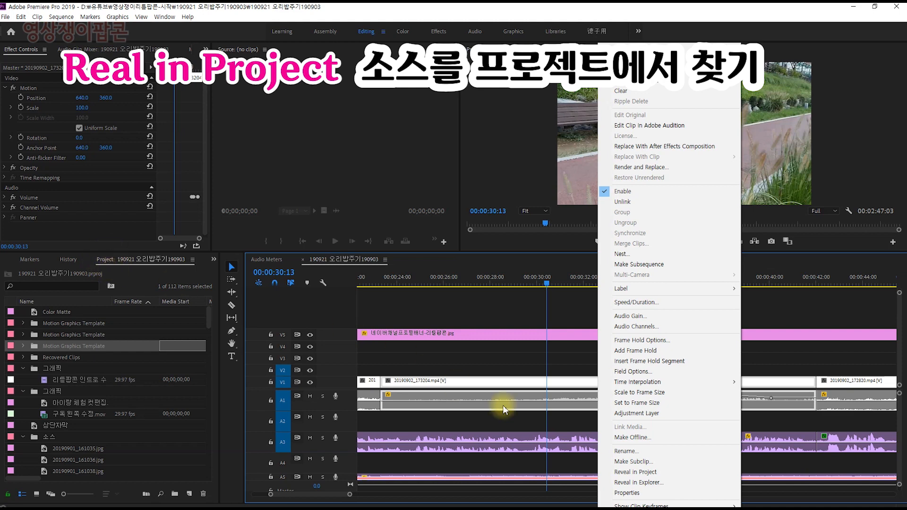
{"action": "left_click", "coordinate": [471, 363]}
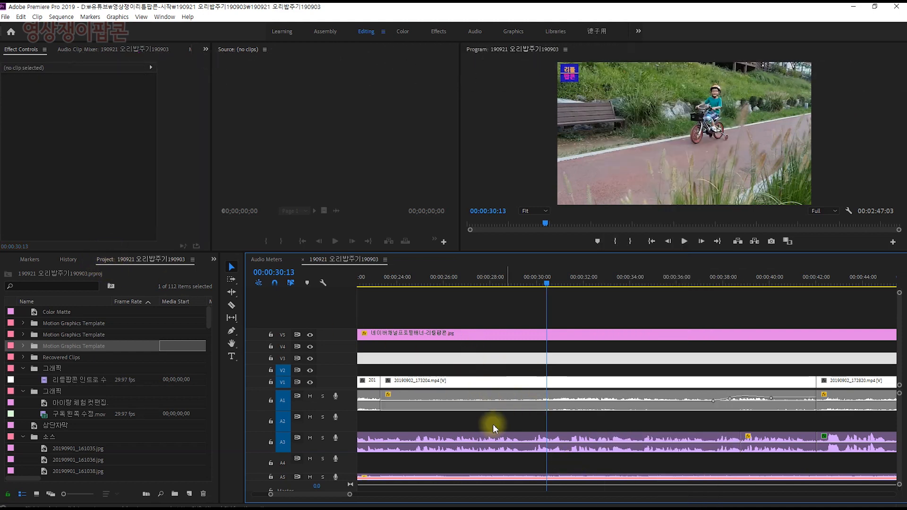
{"action": "left_click", "coordinate": [511, 380]}
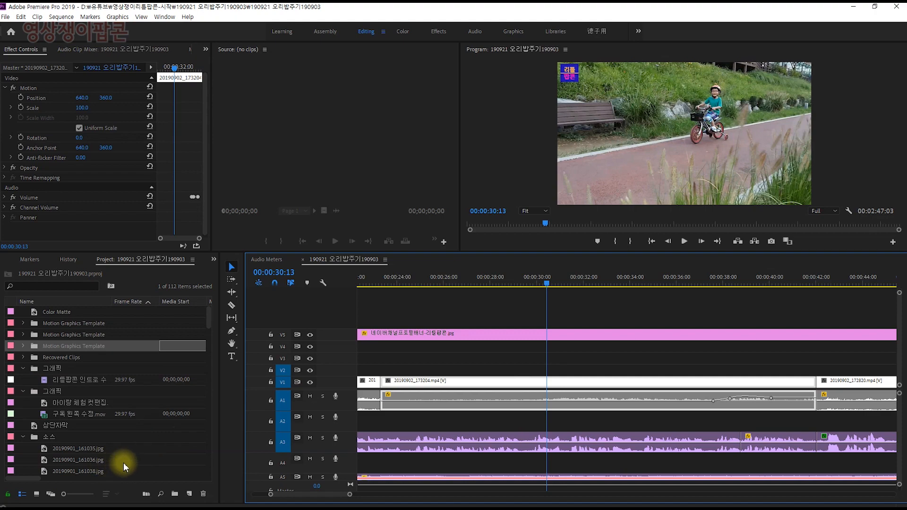
{"action": "right_click", "coordinate": [561, 385]}
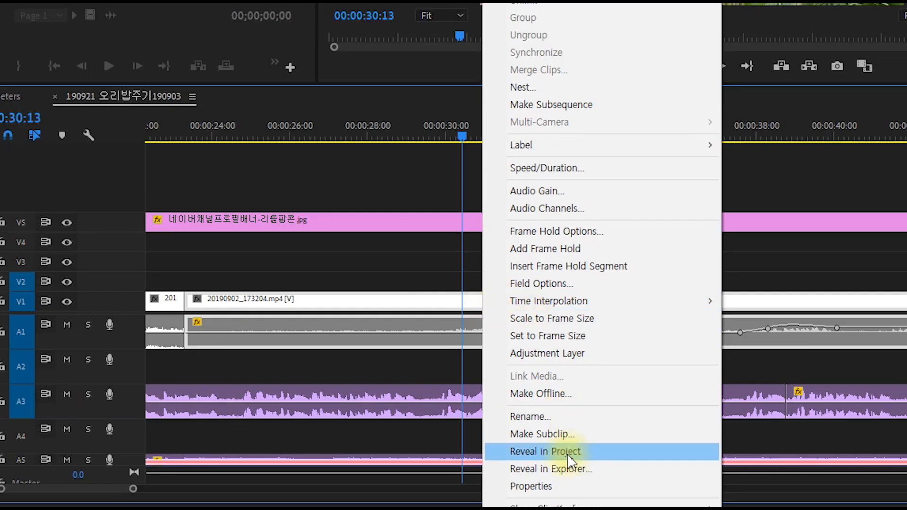
{"action": "left_click", "coordinate": [568, 452]}
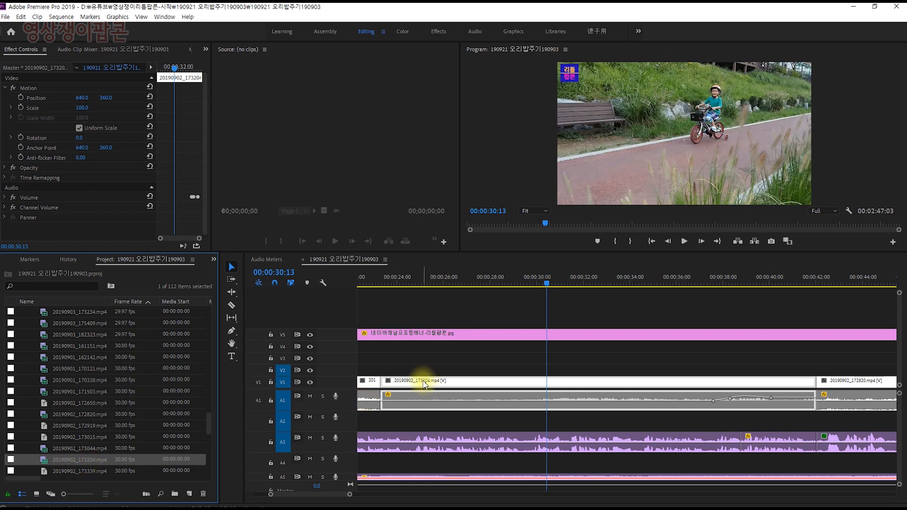
{"action": "left_click", "coordinate": [44, 462]}
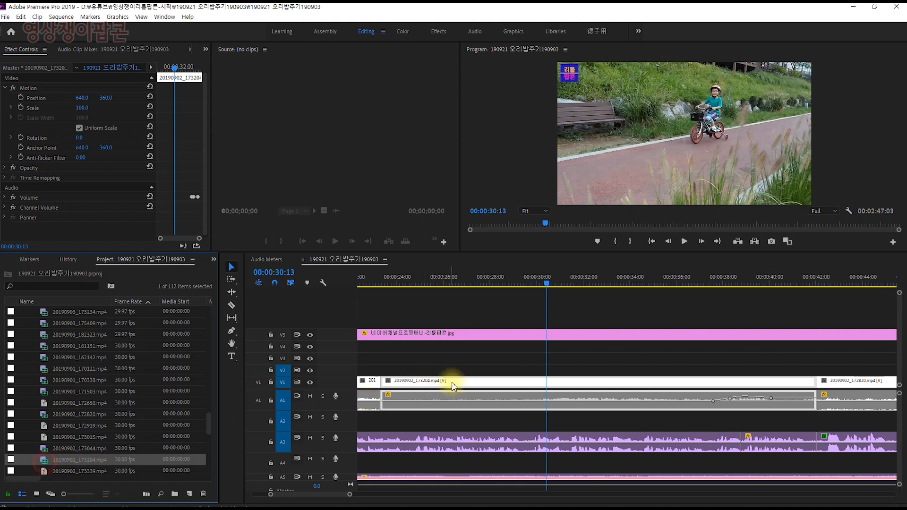
Reveal the source file of the 20190902_173204.mp4 timeline clip in Explorer and bring its folder window into view
{"action": "left_click", "coordinate": [517, 363]}
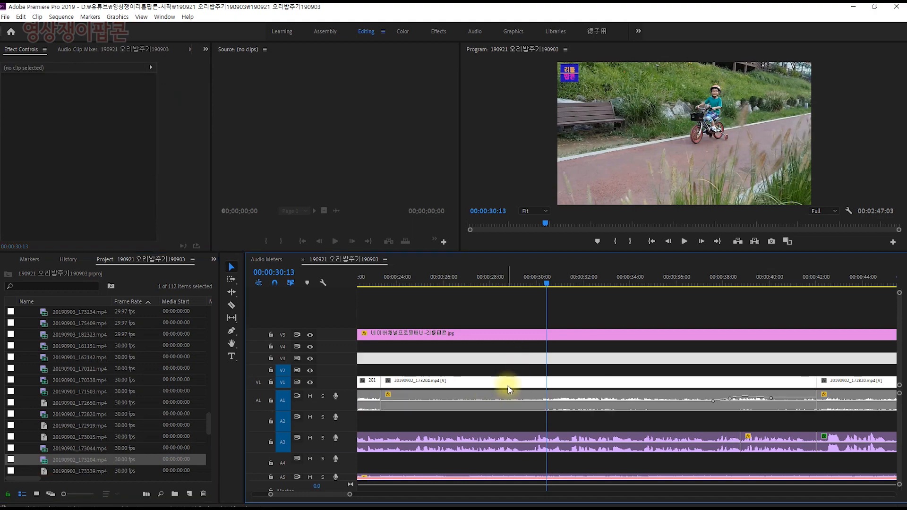
{"action": "left_click", "coordinate": [510, 384]}
{"action": "right_click", "coordinate": [509, 386]}
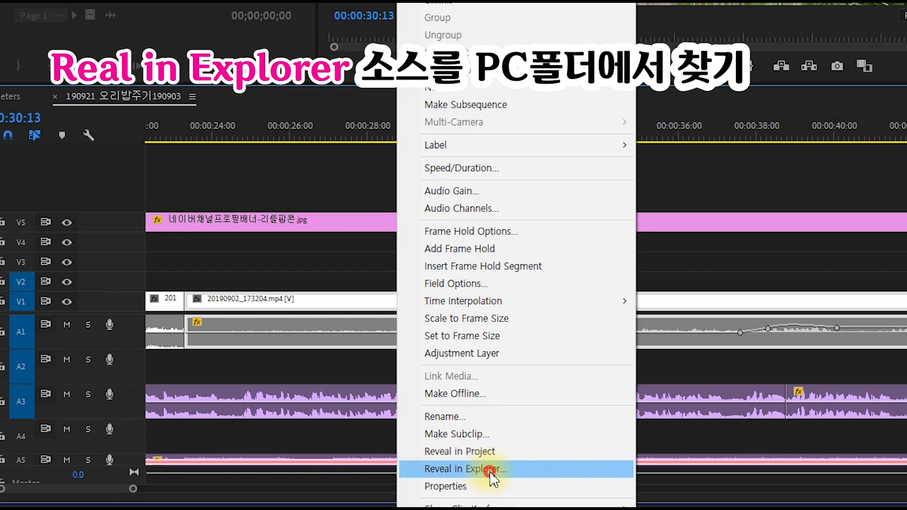
{"action": "left_click", "coordinate": [489, 471]}
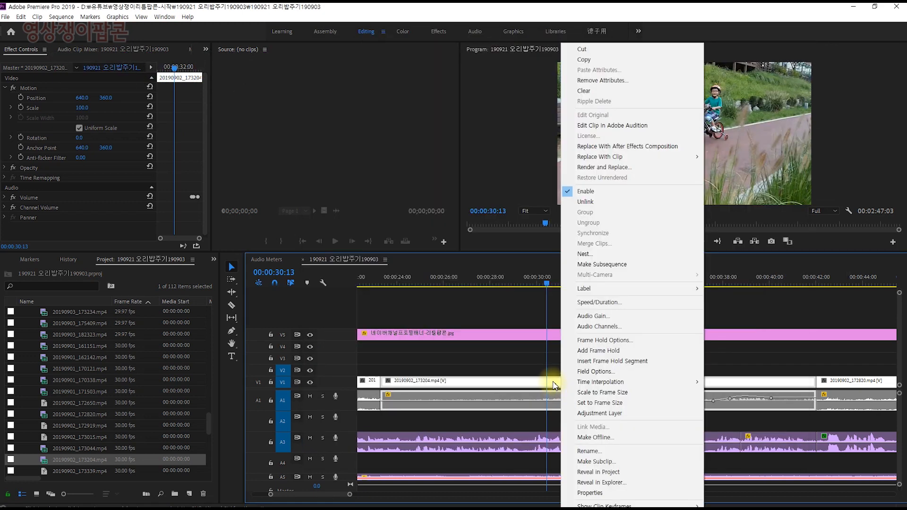
{"action": "left_click", "coordinate": [555, 387]}
{"action": "right_click", "coordinate": [554, 385]}
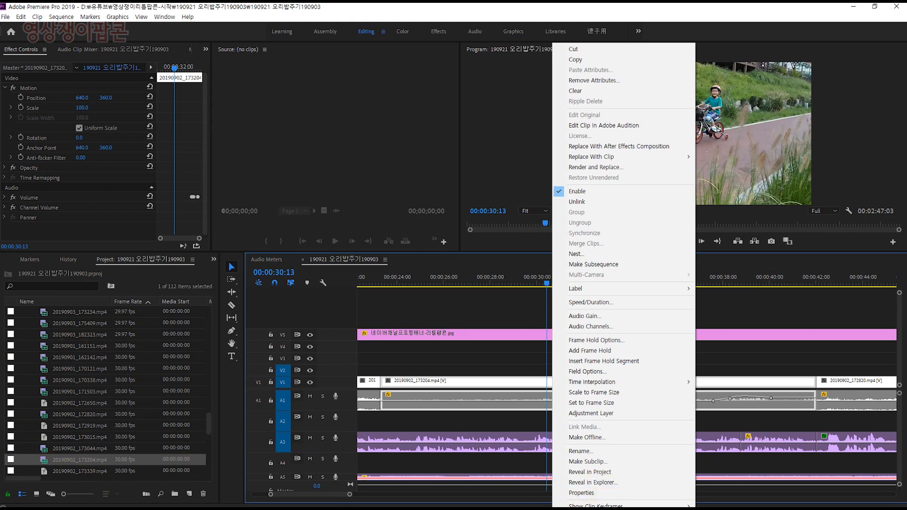
{"action": "left_click", "coordinate": [593, 482]}
{"action": "left_click_drag", "start_coordinate": [906, 71], "coordinate": [618, 60]}
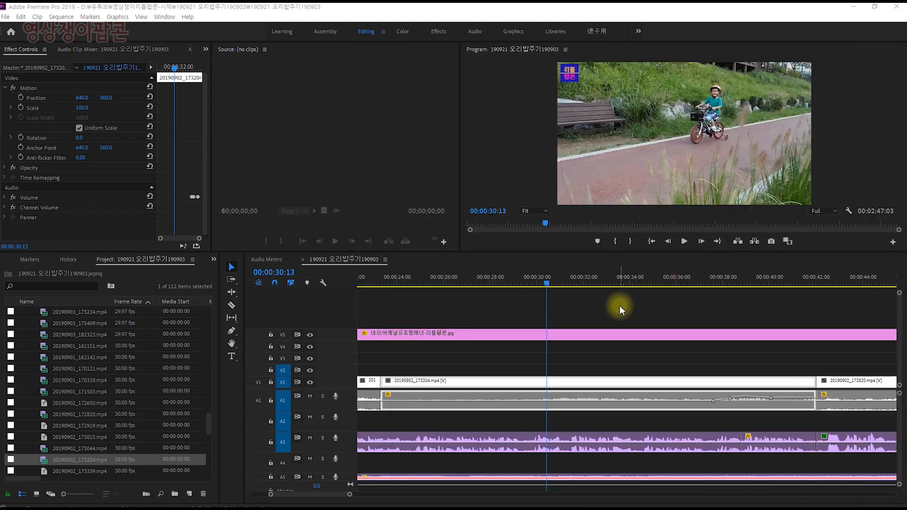
Create a new sequence named test1 with the DV - NTSC Standard 48kHz preset, working in the enlarged project list
{"action": "left_click", "coordinate": [617, 305]}
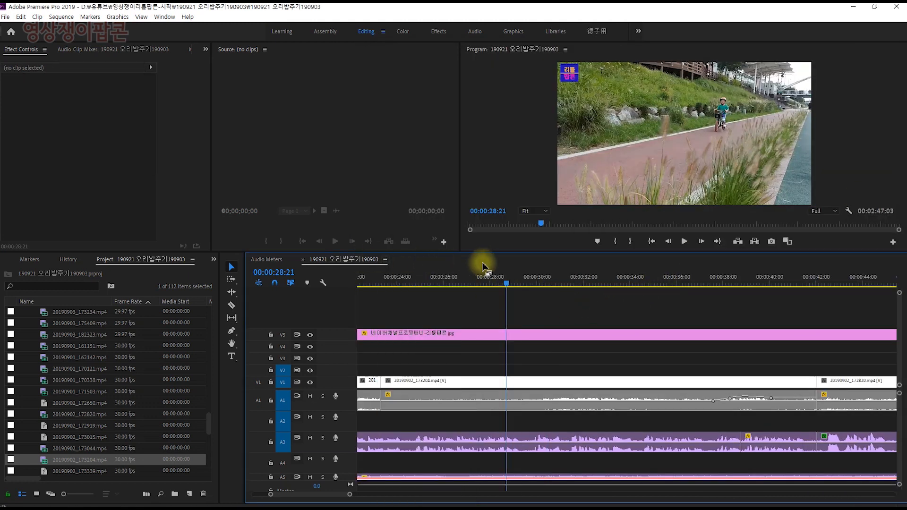
{"action": "left_click", "coordinate": [137, 412]}
{"action": "key", "text": "grave"}
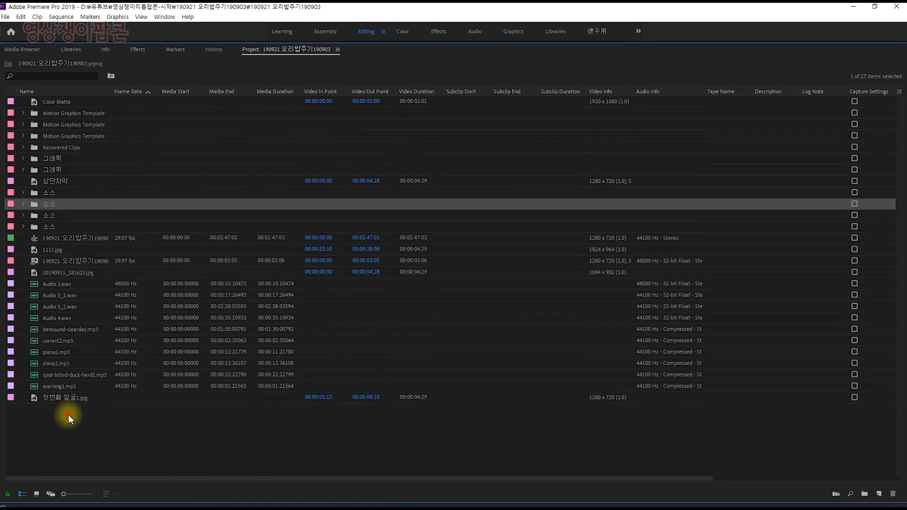
{"action": "left_click", "coordinate": [69, 415]}
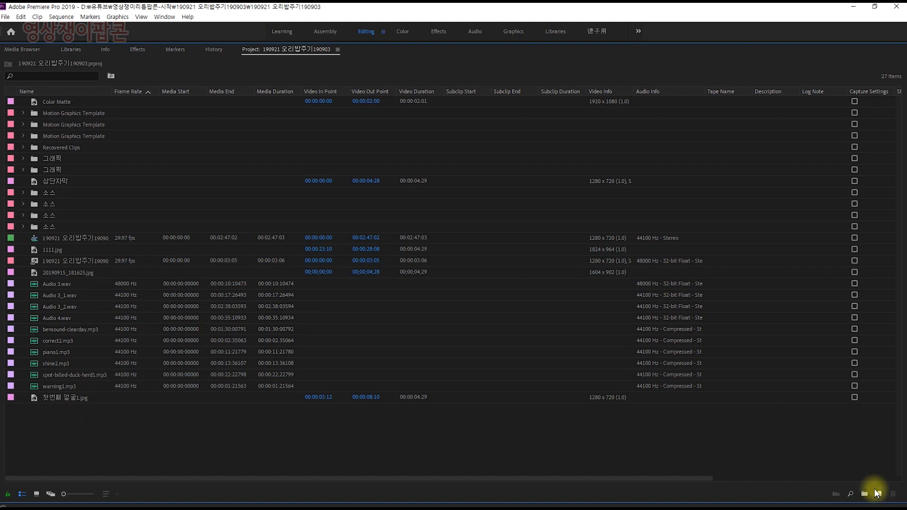
{"action": "type", "text": "test1"}
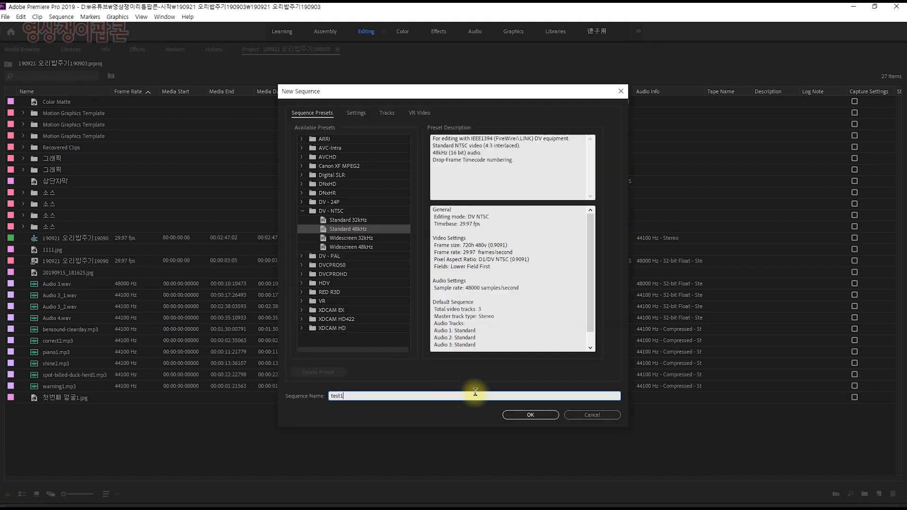
{"action": "left_click", "coordinate": [520, 414]}
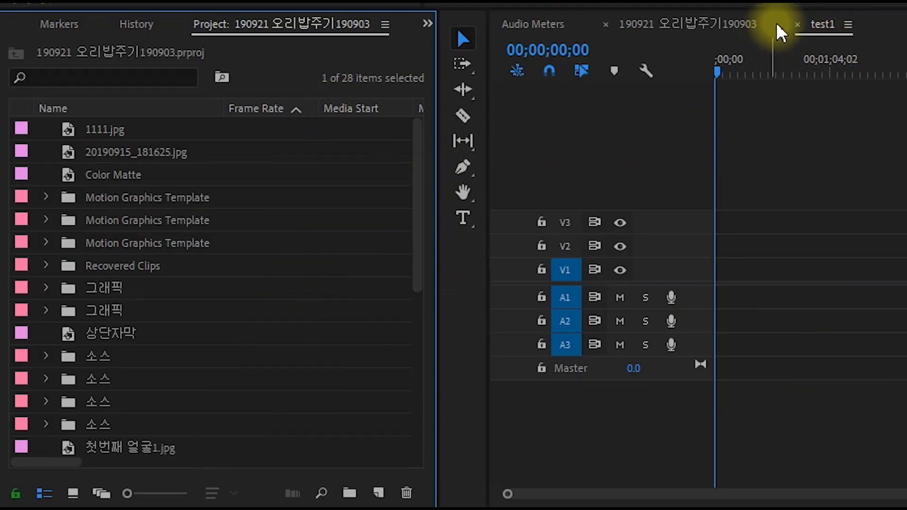
Look through the project list for the new sequence and switch the timeline to the 190921 오리밥주기190903 sequence
{"action": "left_click_drag", "start_coordinate": [417, 132], "coordinate": [419, 354]}
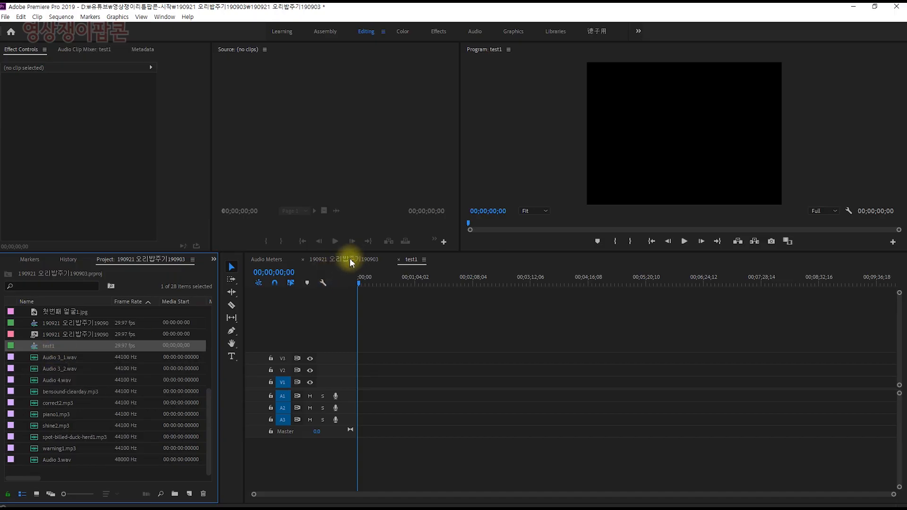
{"action": "left_click", "coordinate": [347, 259]}
{"action": "left_click", "coordinate": [64, 403]}
{"action": "scroll", "coordinate": [71, 368], "scroll_direction": "up", "scroll_amount": 5}
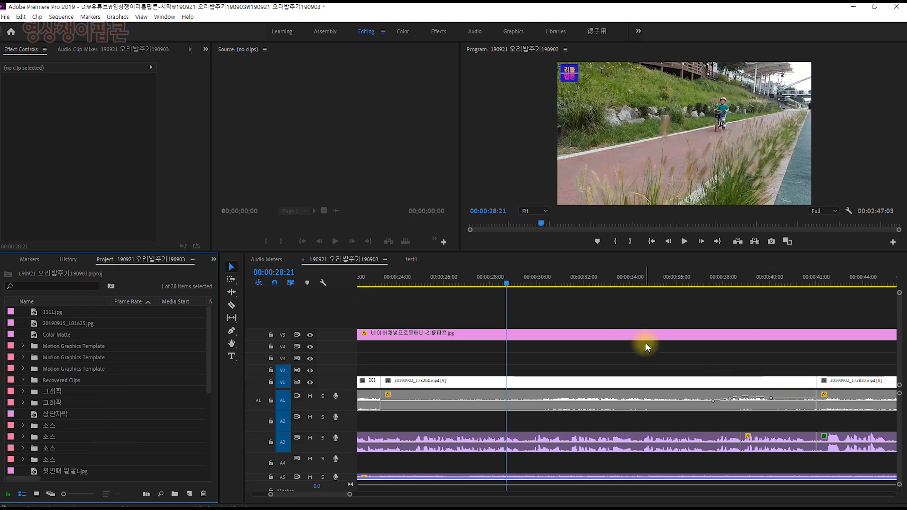
Switch to the test1 timeline and reveal that sequence in the project
{"action": "left_click", "coordinate": [411, 259]}
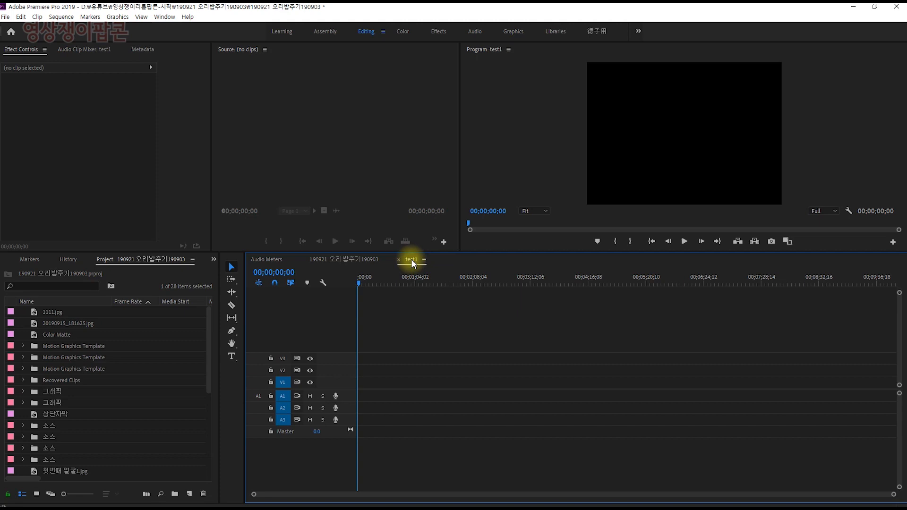
{"action": "right_click", "coordinate": [410, 262]}
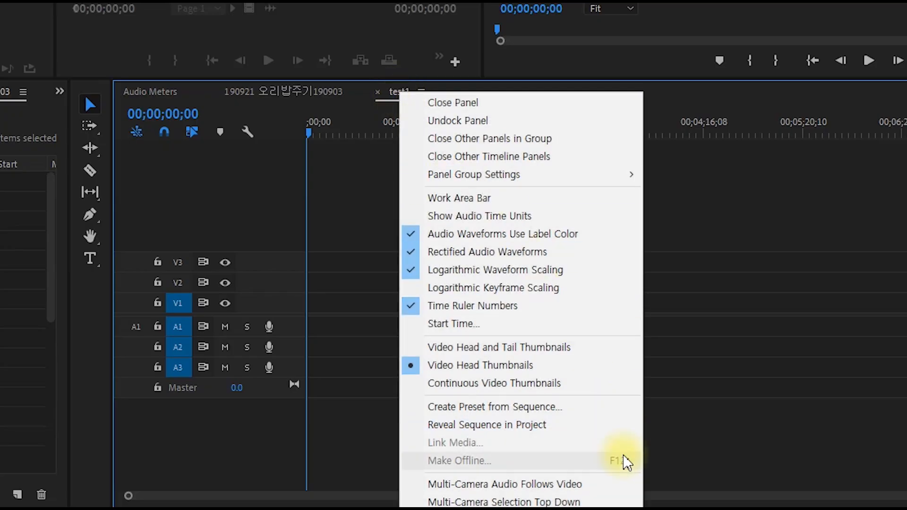
{"action": "left_click", "coordinate": [544, 427]}
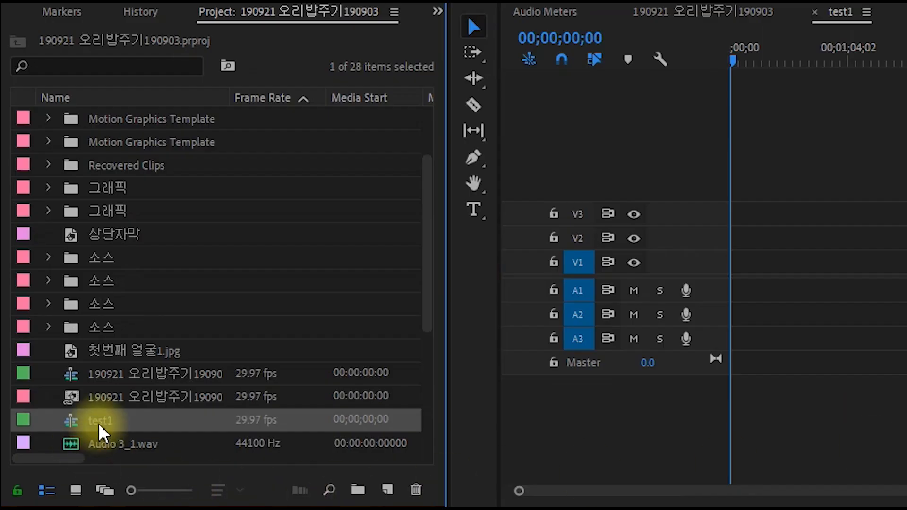
Rename the test1 sequence in the project as 작업완료
{"action": "left_click", "coordinate": [98, 423]}
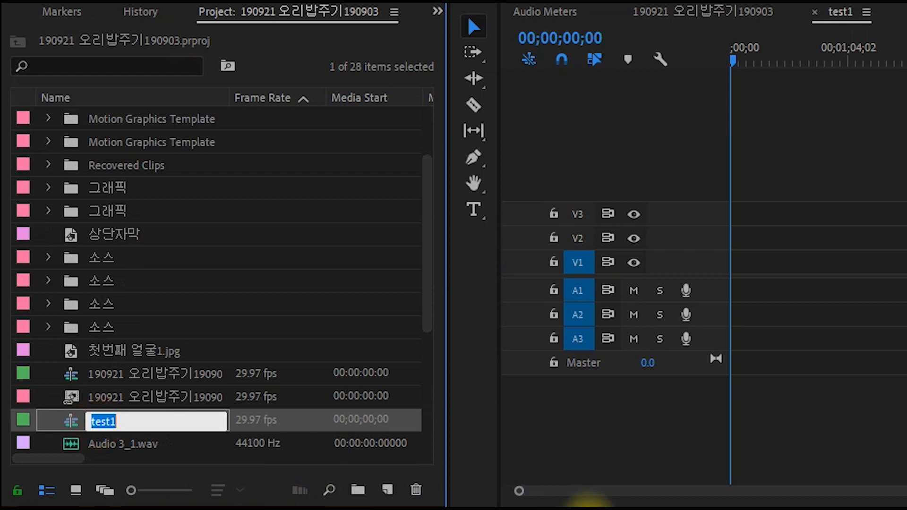
{"action": "type", "text": "wk"}
{"action": "key", "text": "BackSpace"}
{"action": "key", "text": "BackSpace"}
{"action": "type", "text": "작어ㅂ완료"}
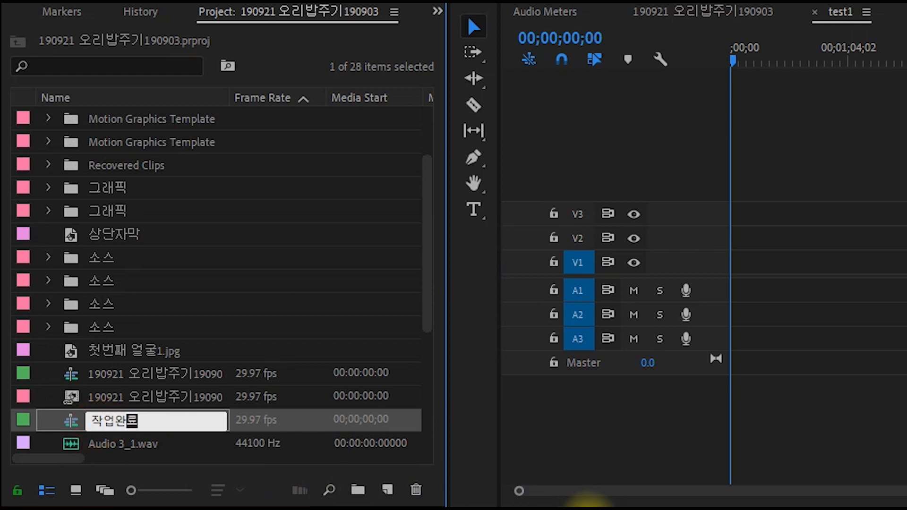
{"action": "key", "text": "Tab"}
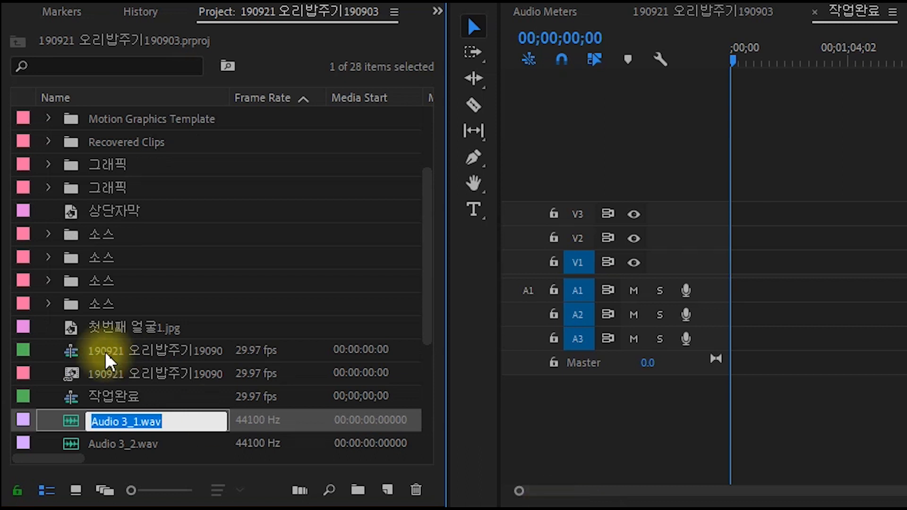
Re-enter 작업완료 as the name of the same sequence in the project
{"action": "left_click", "coordinate": [134, 399]}
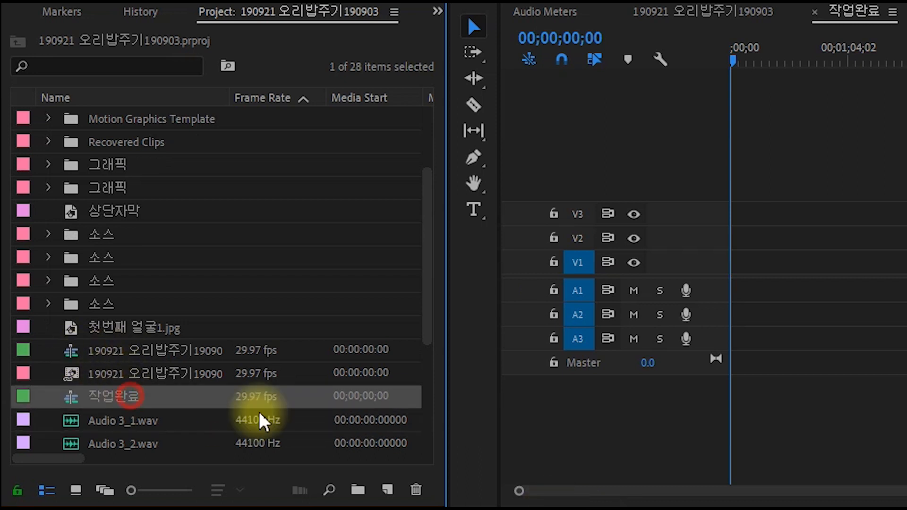
{"action": "left_click", "coordinate": [104, 398]}
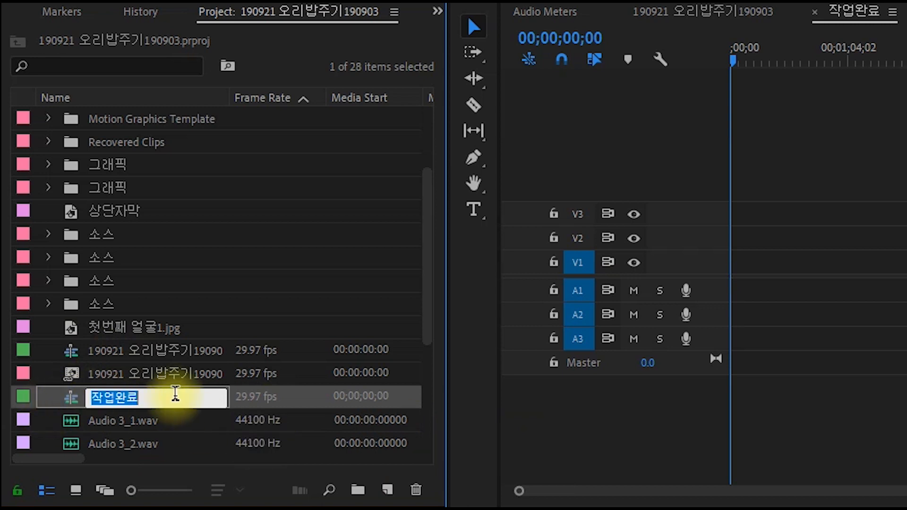
{"action": "type", "text": "작업완료"}
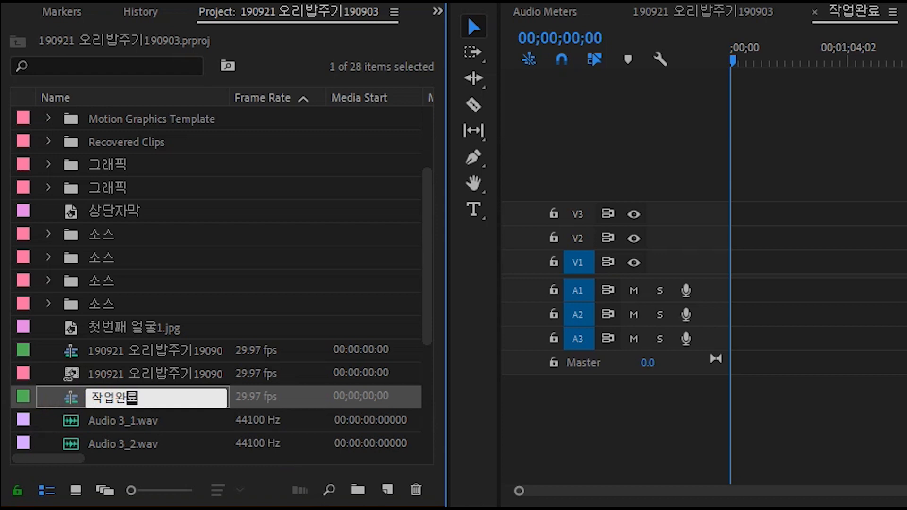
{"action": "key", "text": "Tab"}
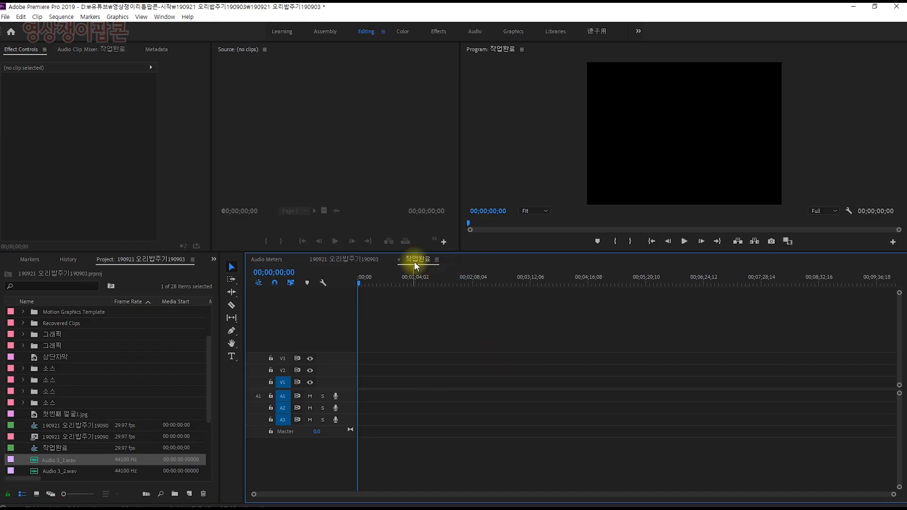
Compare the two sequence timelines, return to 190921 오리밥주기190903 and fit its whole length in the timeline
{"action": "left_click", "coordinate": [850, 14]}
{"action": "left_click", "coordinate": [364, 259]}
{"action": "left_click", "coordinate": [418, 259]}
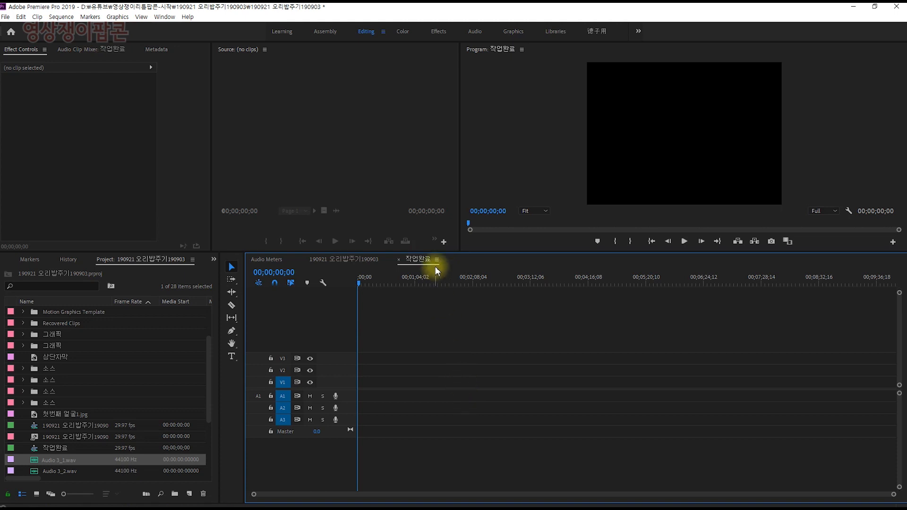
{"action": "left_click", "coordinate": [348, 259]}
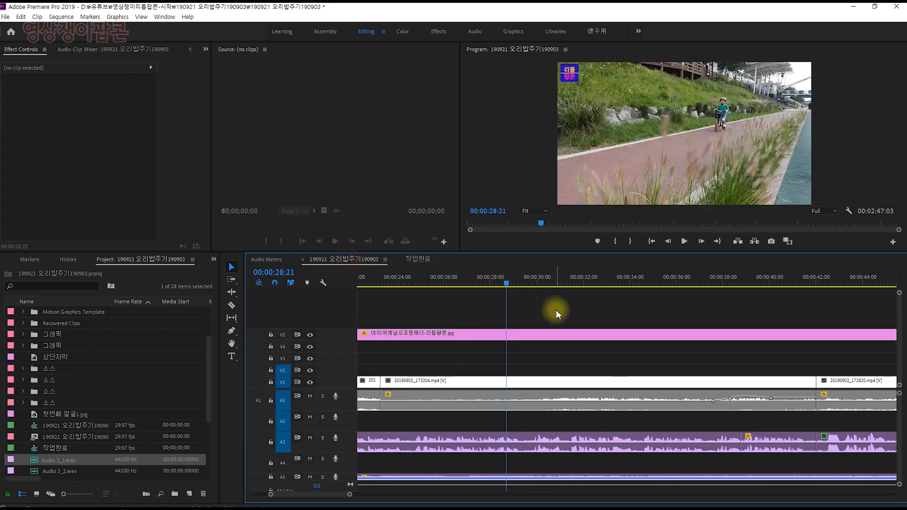
{"action": "key", "text": "backslash"}
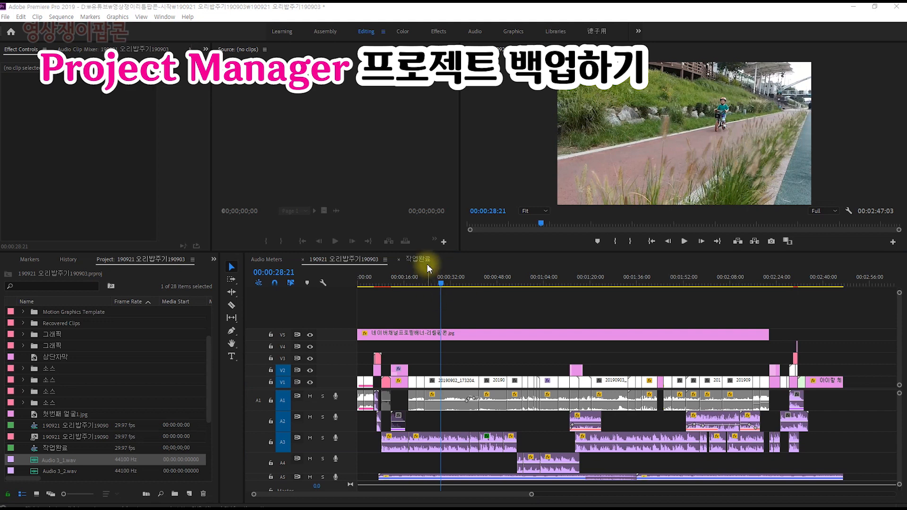
Open Project Manager and keep only the 190921 오리밥주기190903 sequence checked, leaving 작업완료 unchecked
{"action": "left_click", "coordinate": [5, 17]}
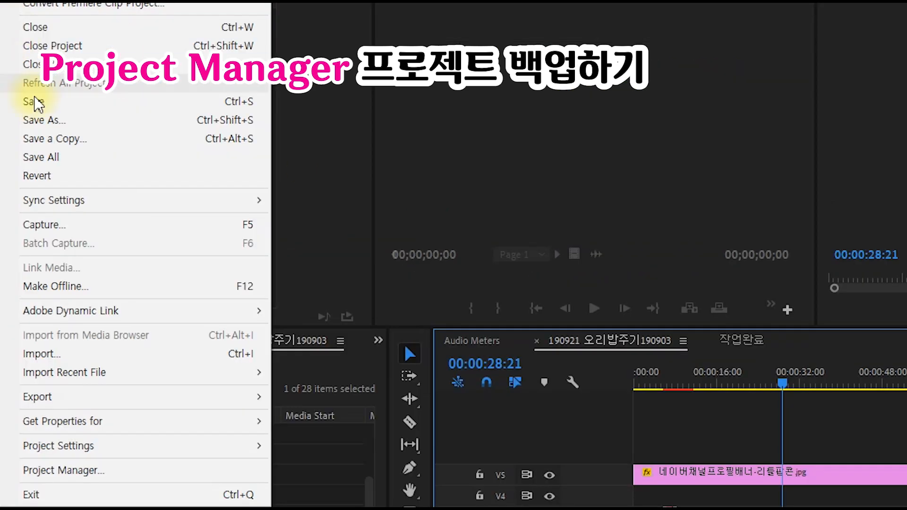
{"action": "left_click", "coordinate": [150, 475]}
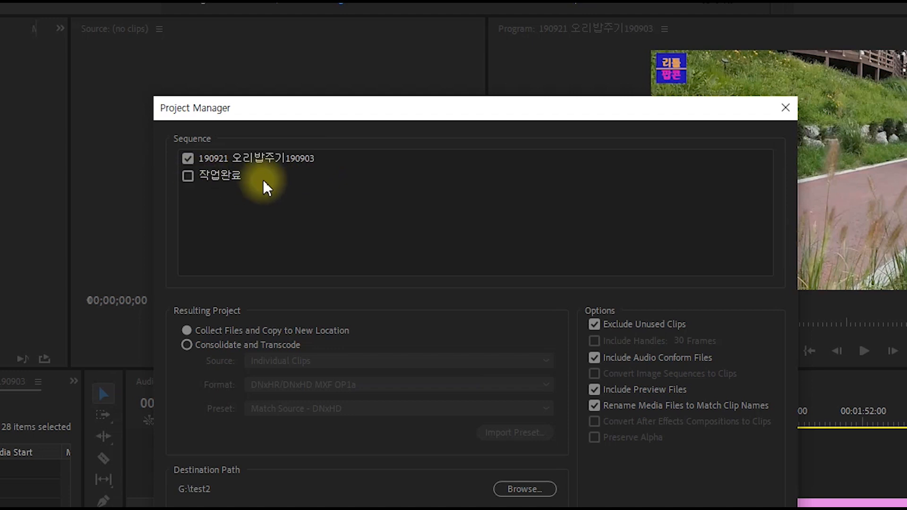
{"action": "left_click", "coordinate": [188, 177]}
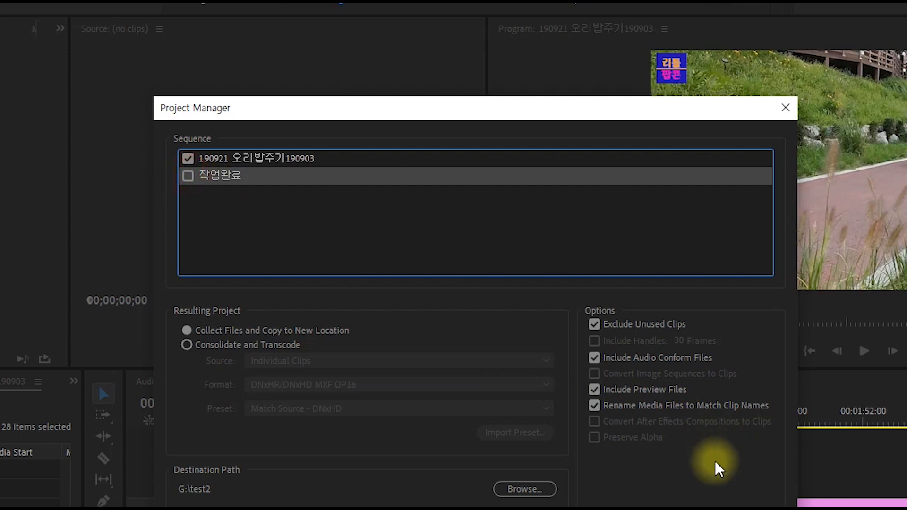
{"action": "left_click", "coordinate": [352, 162]}
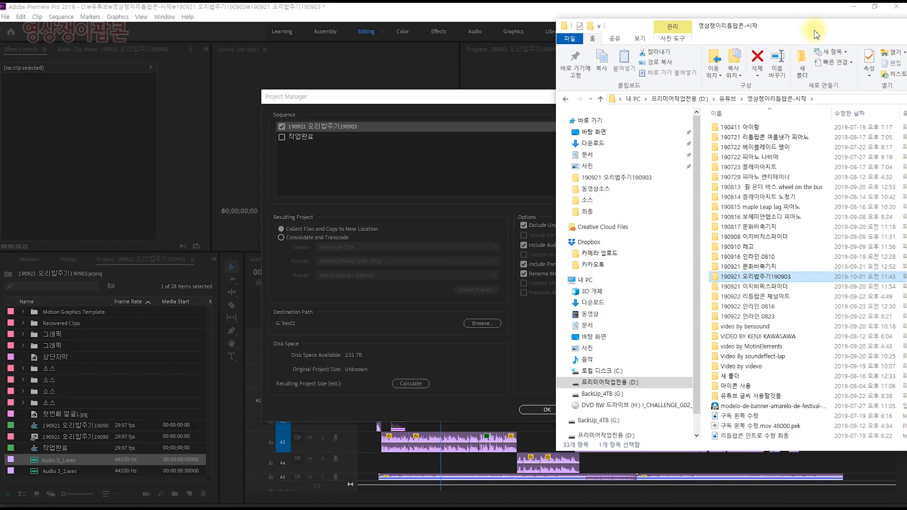
Bring up the File Explorer windows of the 영상쟁이리틀팝콘-시작 folder and the BackUp_4TB (G:) drive and arrange them side by side
{"action": "left_click_drag", "start_coordinate": [814, 31], "coordinate": [530, 50]}
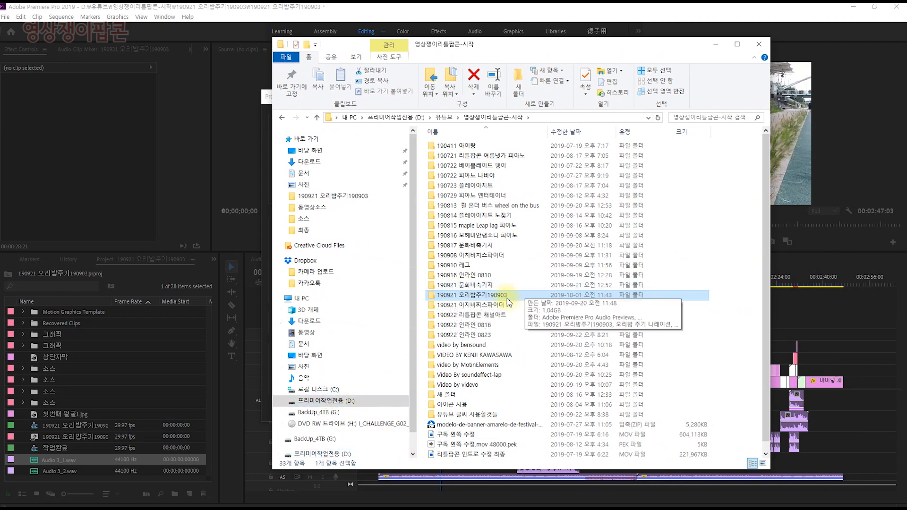
{"action": "left_click_drag", "start_coordinate": [906, 76], "coordinate": [291, 55]}
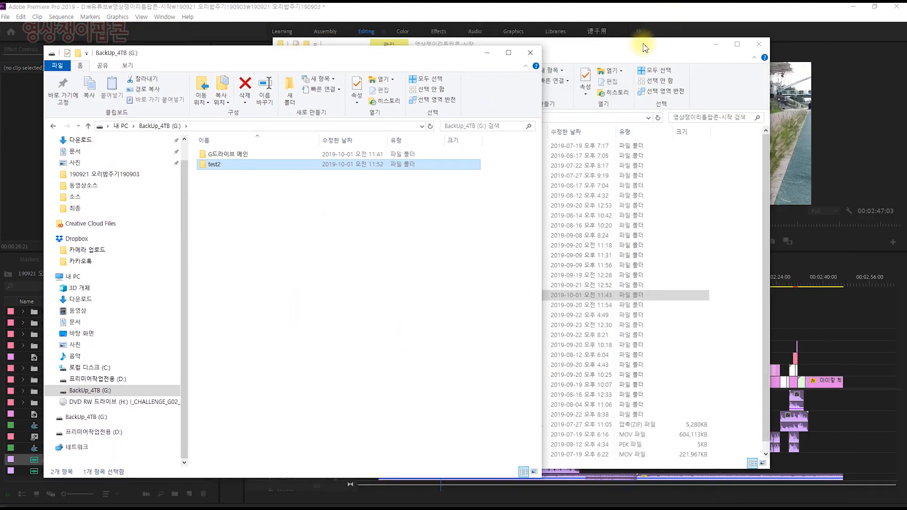
{"action": "left_click_drag", "start_coordinate": [641, 42], "coordinate": [774, 44]}
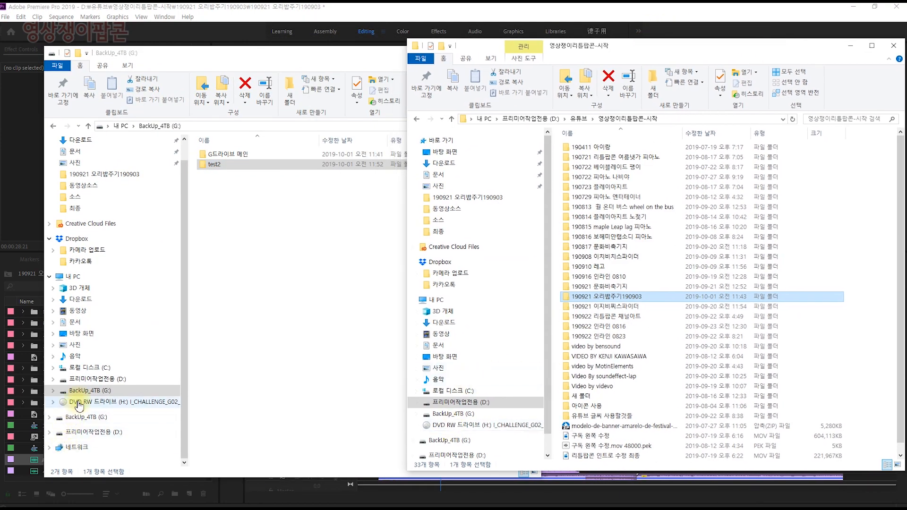
Create a new folder named 오리밥 test on the BackUp_4TB (G:) drive
{"action": "left_click", "coordinate": [227, 227]}
{"action": "right_click", "coordinate": [226, 221]}
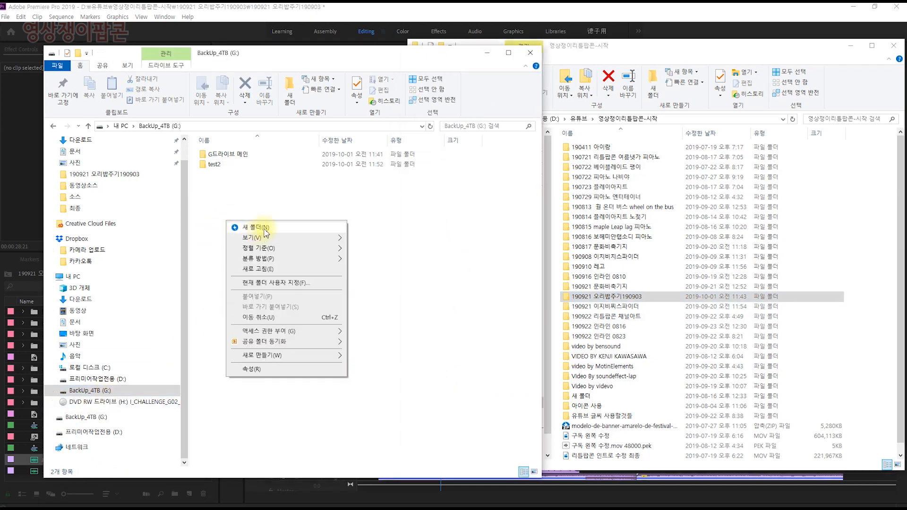
{"action": "left_click", "coordinate": [263, 228]}
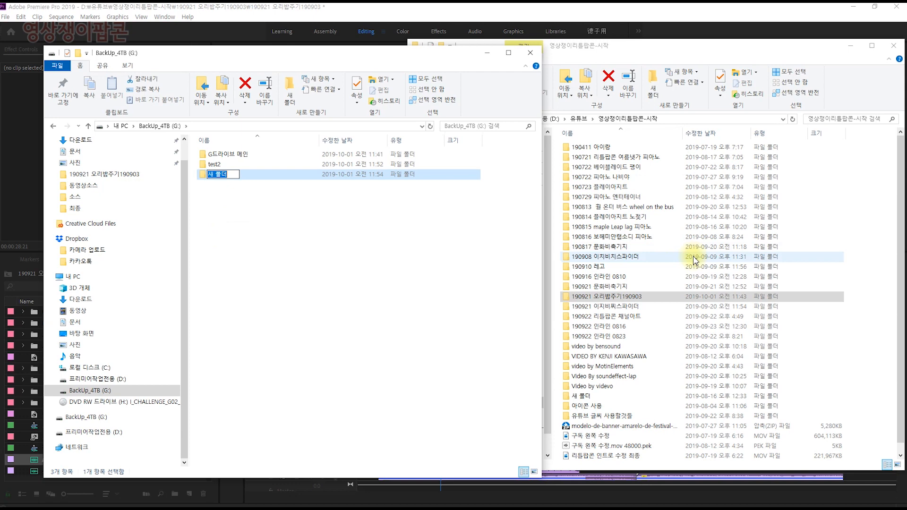
{"action": "type", "text": "오리밥 test"}
{"action": "key", "text": "Return"}
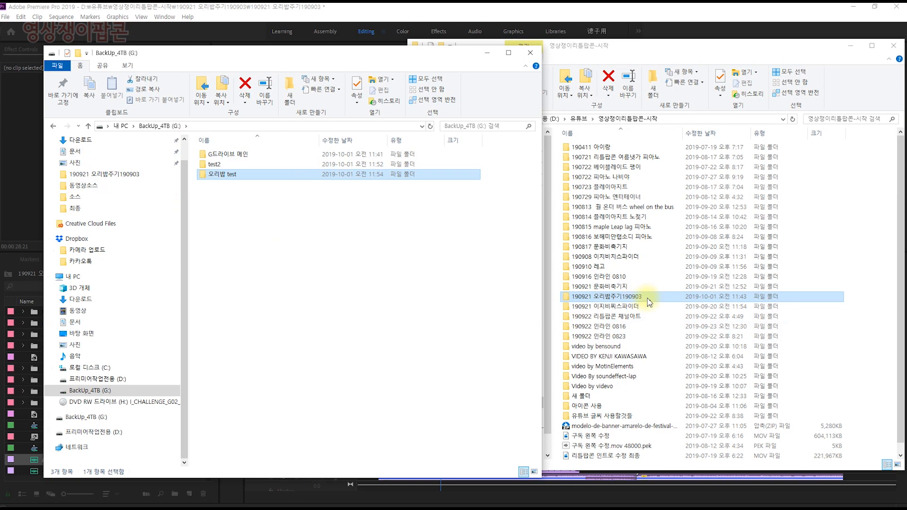
Move the File Explorer windows aside and set Project Manager's resulting project to Collect Files and Copy to New Location
{"action": "left_click_drag", "start_coordinate": [267, 53], "coordinate": [906, 137]}
{"action": "left_click", "coordinate": [683, 53]}
{"action": "left_click_drag", "start_coordinate": [675, 42], "coordinate": [906, 57]}
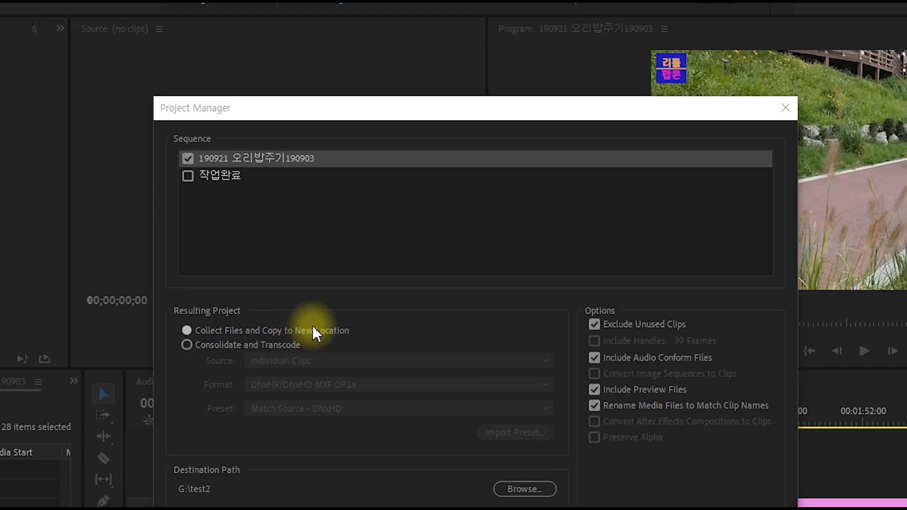
{"action": "left_click", "coordinate": [273, 331]}
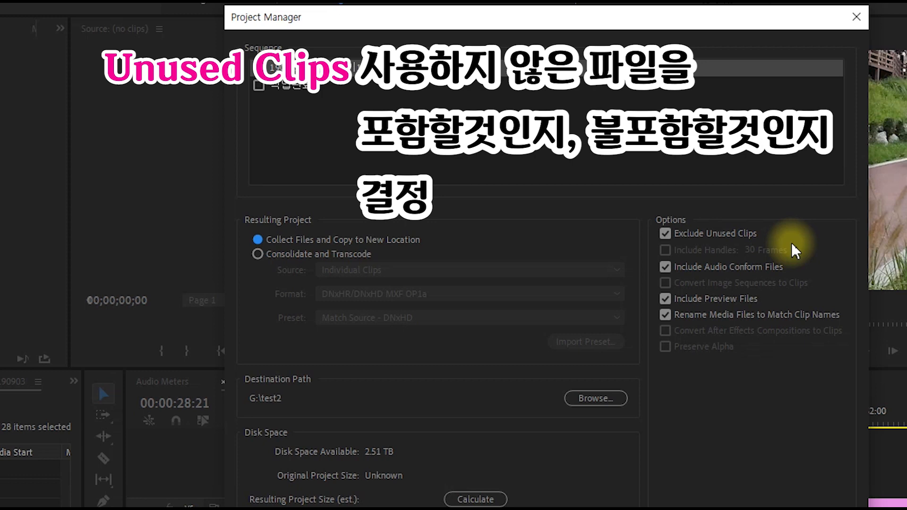
Try switching the Exclude Unused Clips option off and on in Project Manager
{"action": "left_click", "coordinate": [664, 232]}
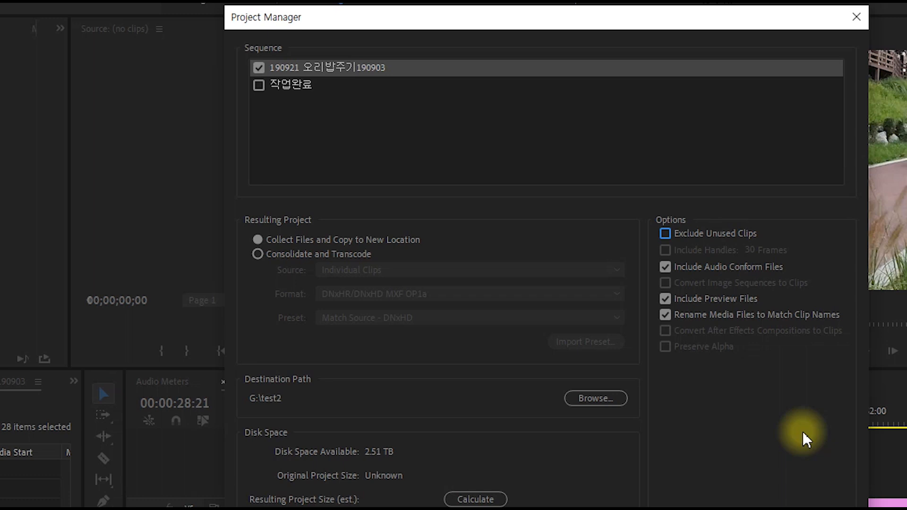
{"action": "key", "text": "space"}
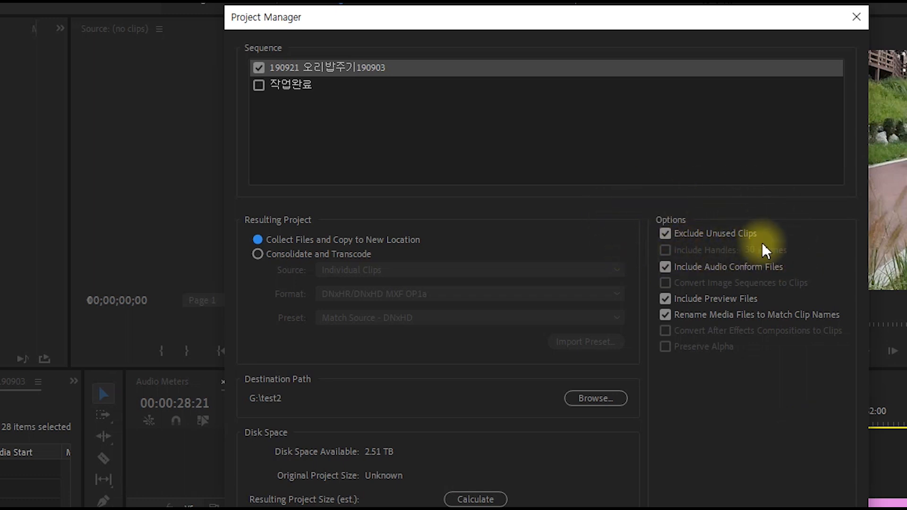
{"action": "key", "text": "space"}
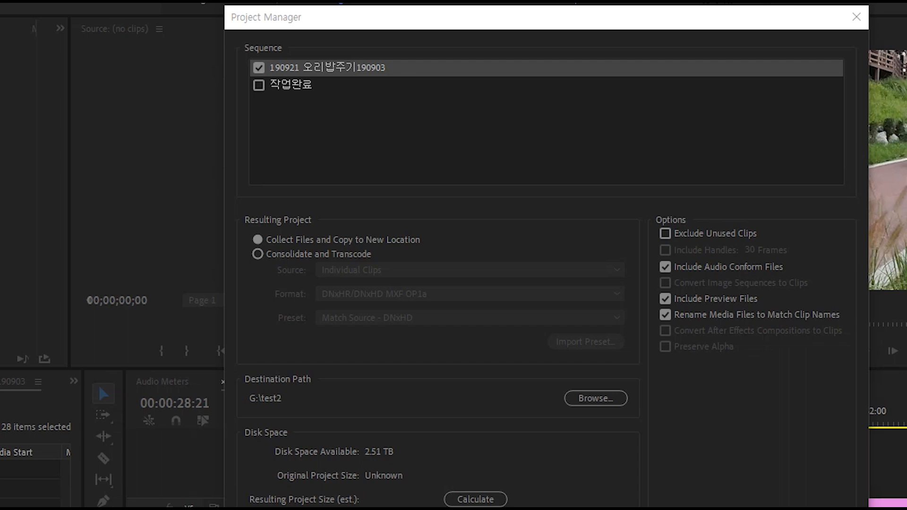
Bring up the 190921 오리밥주기190903 folder window, show its contents as large icons and examine the CFA and PEK audio files
{"action": "left_click_drag", "start_coordinate": [906, 71], "coordinate": [570, 36]}
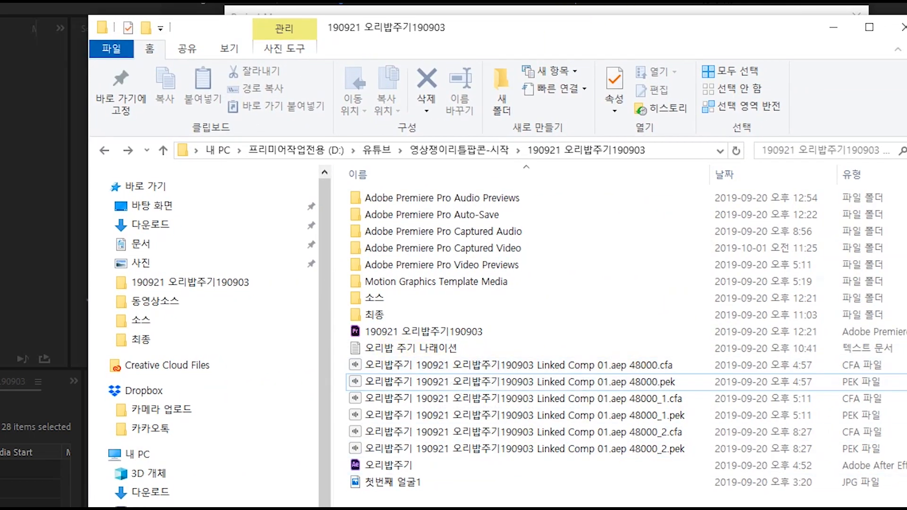
{"action": "left_click", "coordinate": [588, 368]}
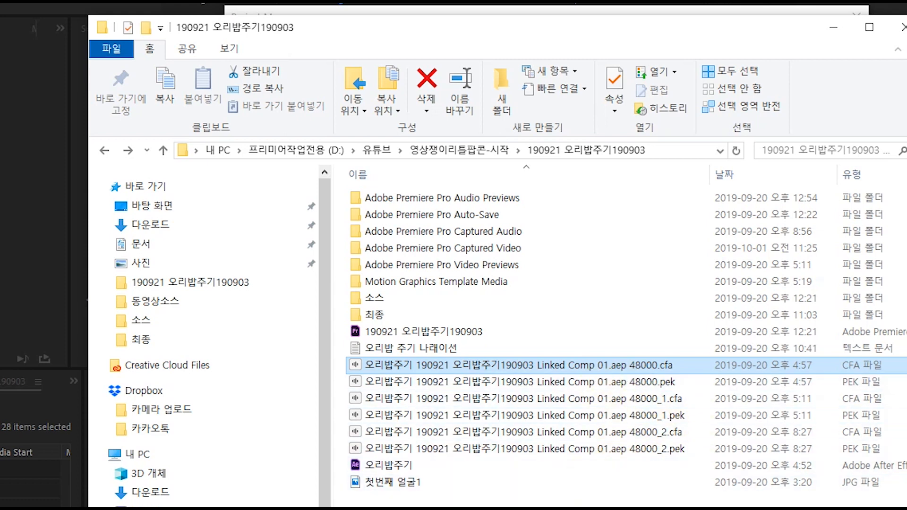
{"action": "key", "text": "ctrl+shift+2"}
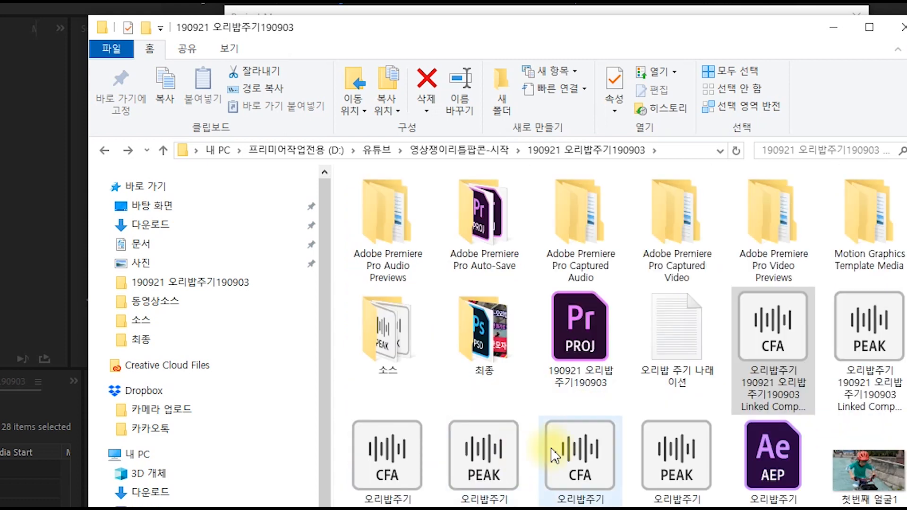
{"action": "left_click", "coordinate": [492, 480]}
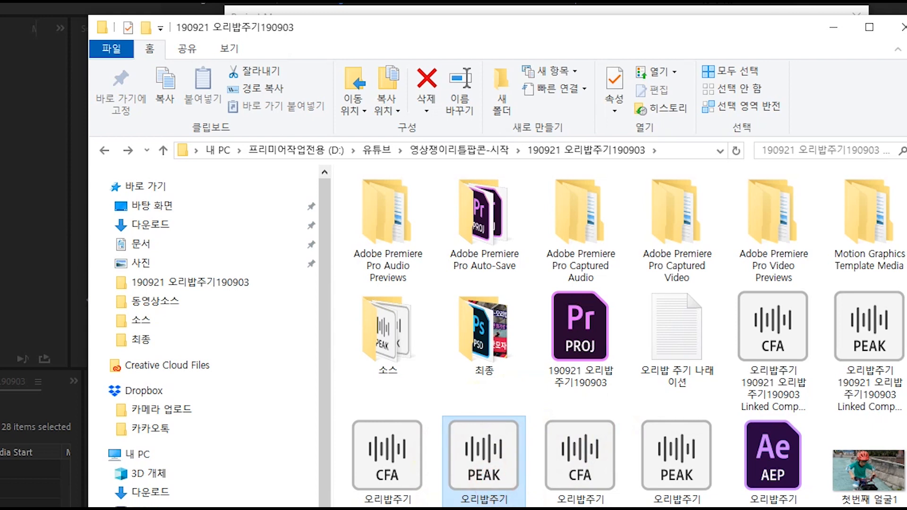
{"action": "left_click", "coordinate": [774, 321]}
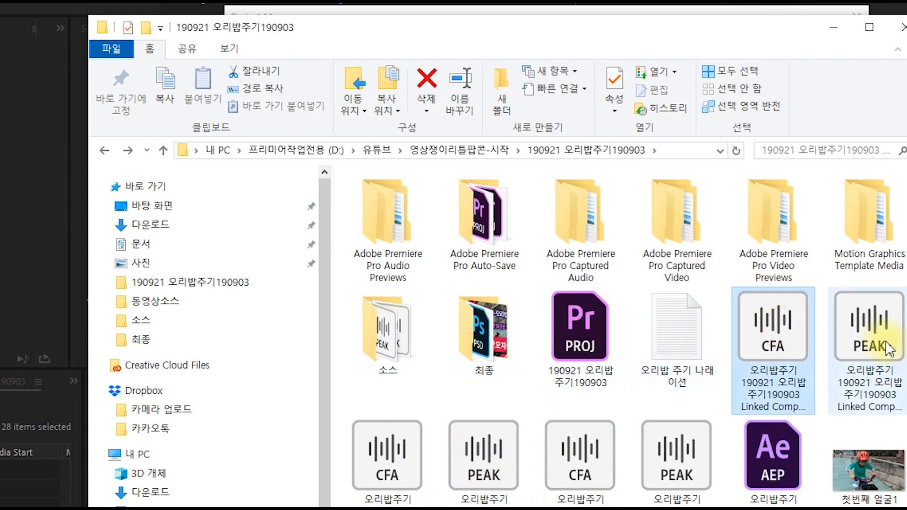
{"action": "left_click", "coordinate": [872, 331]}
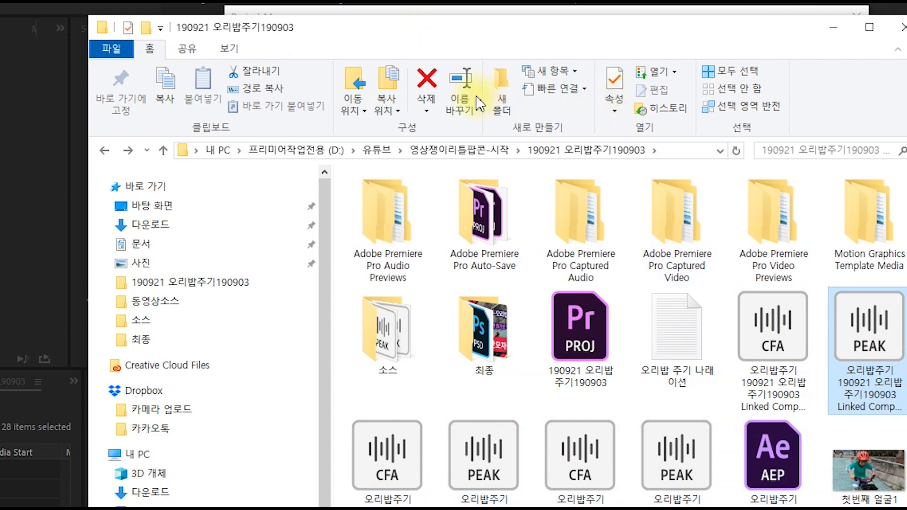
{"action": "left_click_drag", "start_coordinate": [360, 42], "coordinate": [906, 193]}
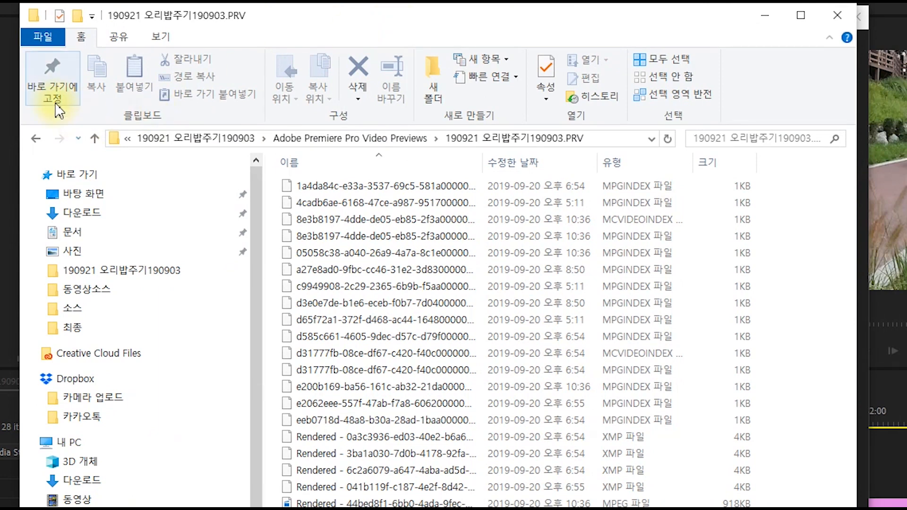
From the project folder, open Adobe Premiere Pro Video Previews and its 190921 오리밥주기190903.PRV subfolder to examine the preview files
{"action": "left_click", "coordinate": [35, 140]}
{"action": "left_click", "coordinate": [36, 140]}
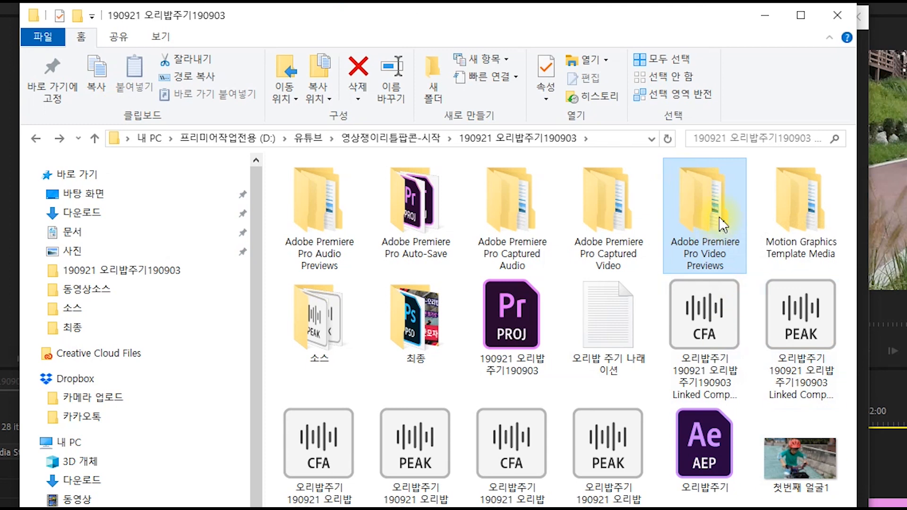
{"action": "double_click", "coordinate": [695, 201]}
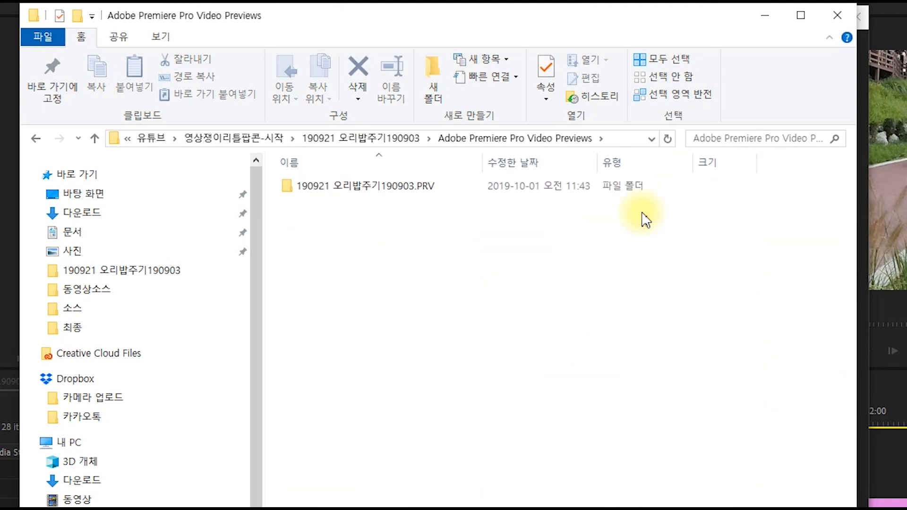
{"action": "double_click", "coordinate": [406, 192]}
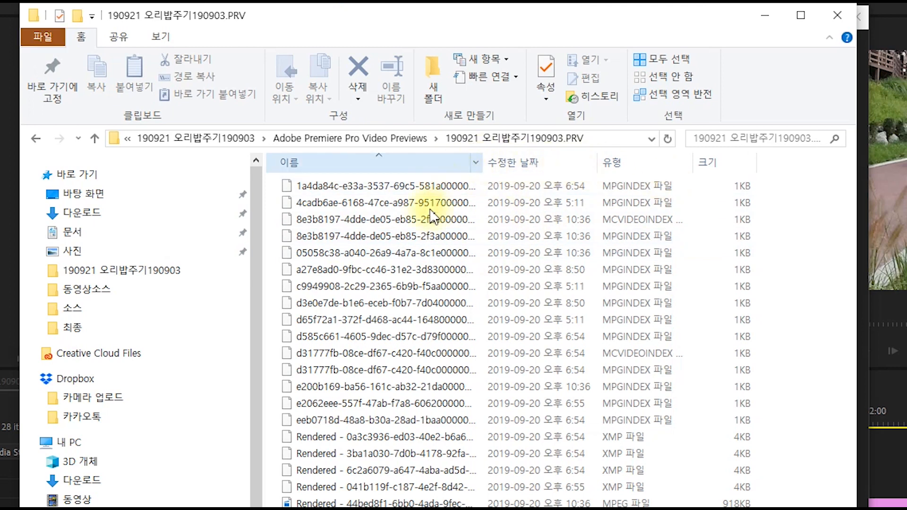
{"action": "left_click", "coordinate": [427, 217]}
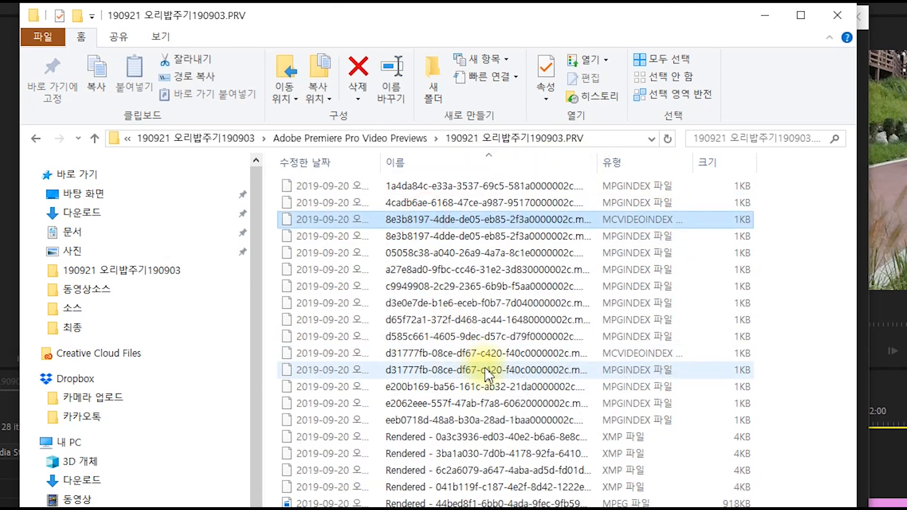
{"action": "left_click", "coordinate": [484, 370]}
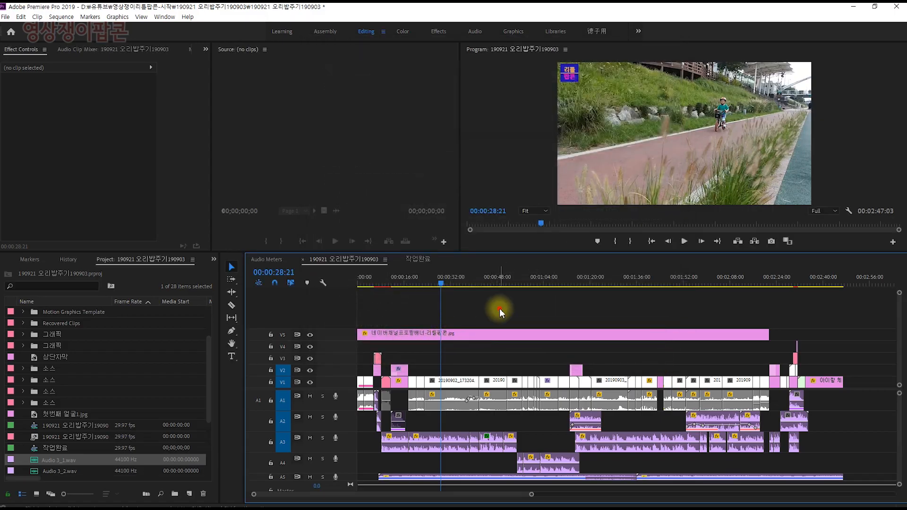
Move the playhead to 00:00:32:03 and reveal the V1 clip 20190902_173204.mp4 in the project
{"action": "left_click_drag", "start_coordinate": [446, 283], "coordinate": [450, 285]}
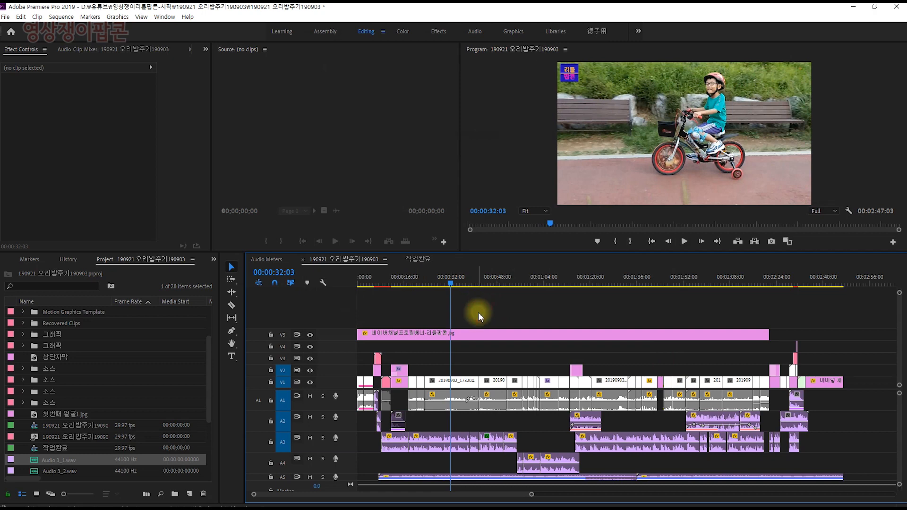
{"action": "key", "text": "equal"}
{"action": "key", "text": "equal"}
{"action": "left_click", "coordinate": [591, 324]}
{"action": "left_click", "coordinate": [601, 383]}
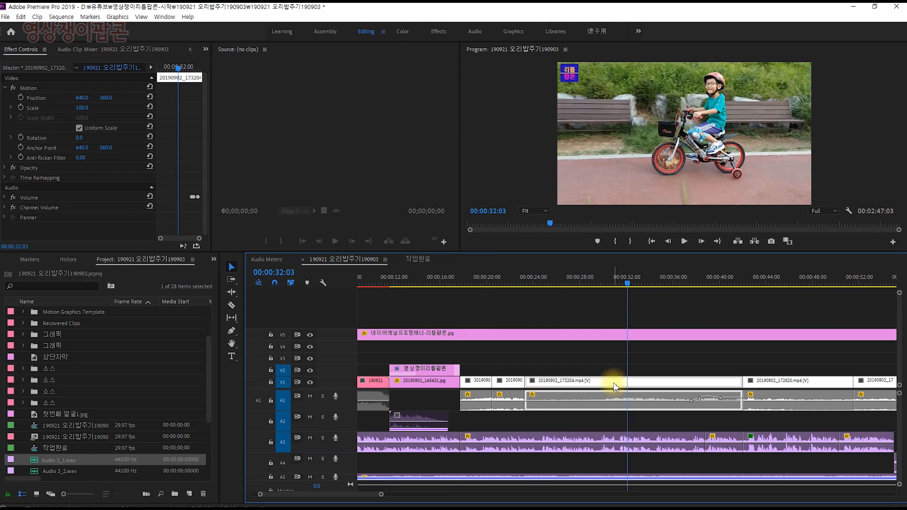
{"action": "right_click", "coordinate": [615, 386]}
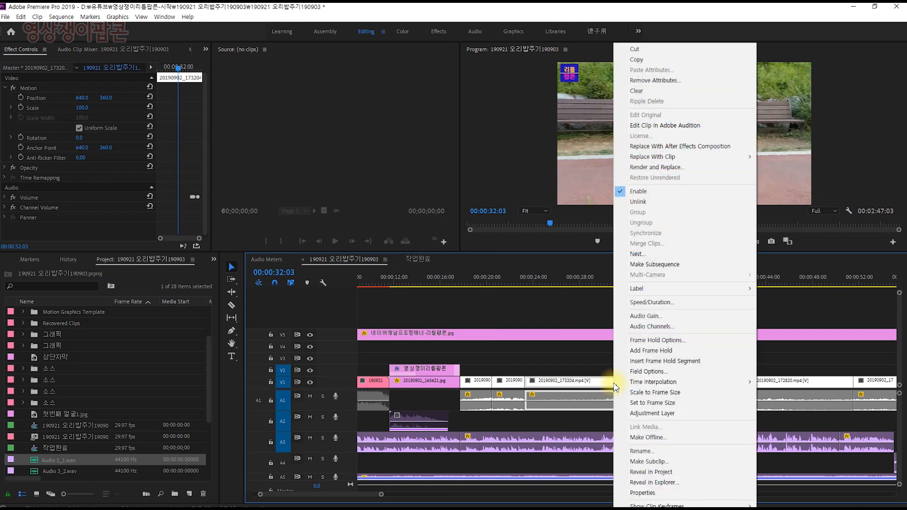
{"action": "left_click", "coordinate": [711, 476]}
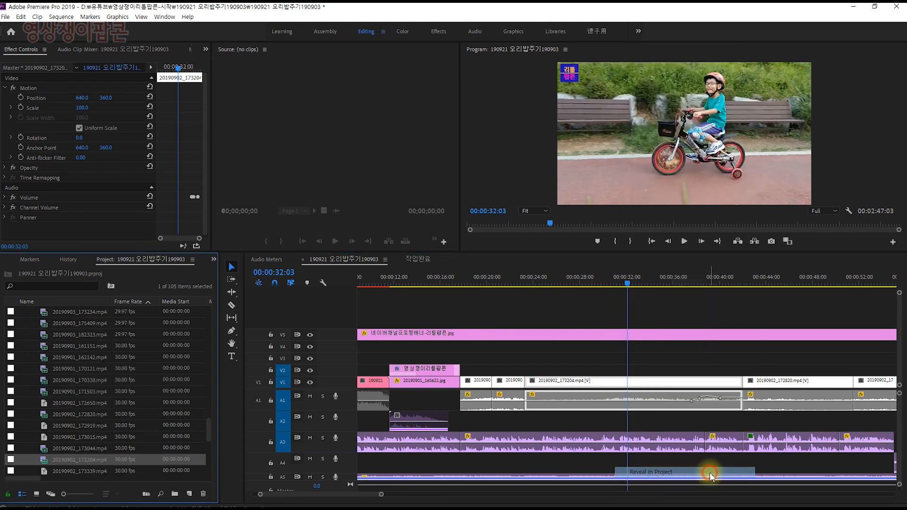
Rename the project item 20190902_173204.mp4 as 지우지말것.mp4
{"action": "left_click", "coordinate": [64, 461]}
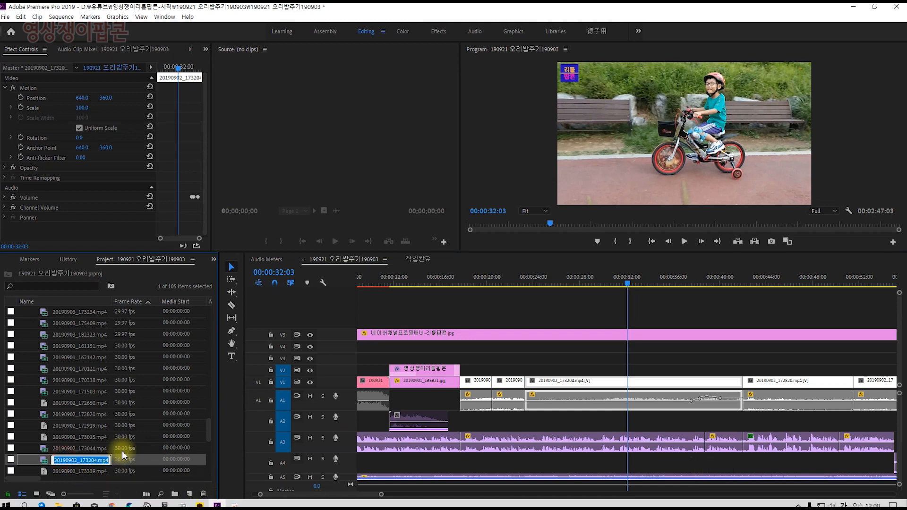
{"action": "left_click", "coordinate": [77, 460]}
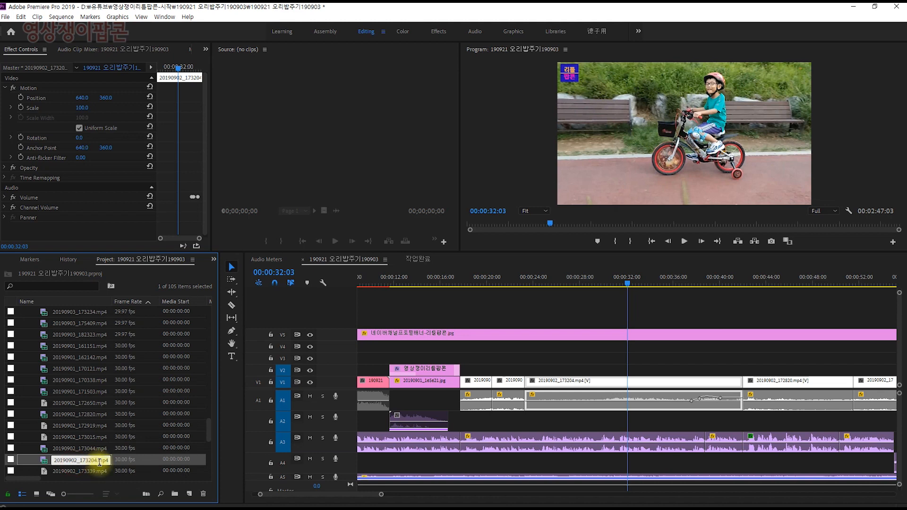
{"action": "type", "text": "지우지말것"}
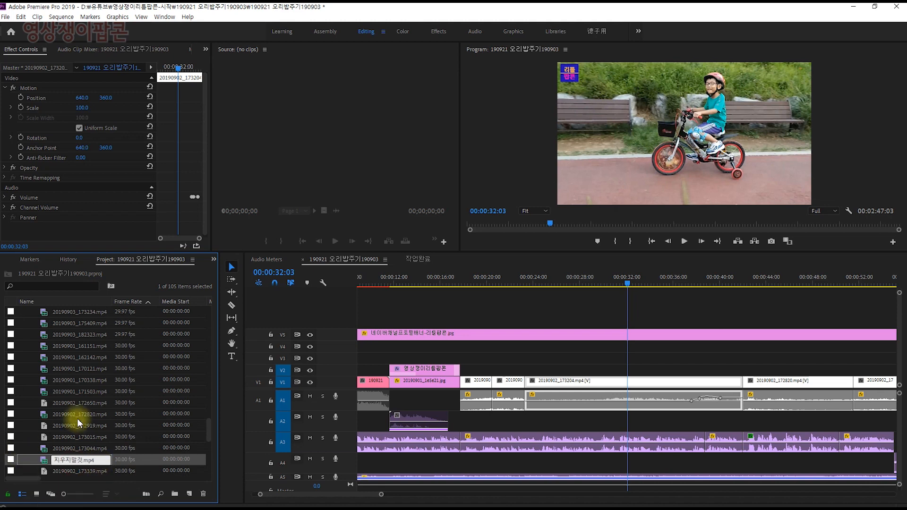
{"action": "key", "text": "Return"}
Compare the name of the timeline clip at the playhead with its renamed project item 지우지말것.mp4
{"action": "left_click", "coordinate": [587, 379]}
{"action": "left_click", "coordinate": [34, 462]}
{"action": "mouse_move", "coordinate": [216, 504]}
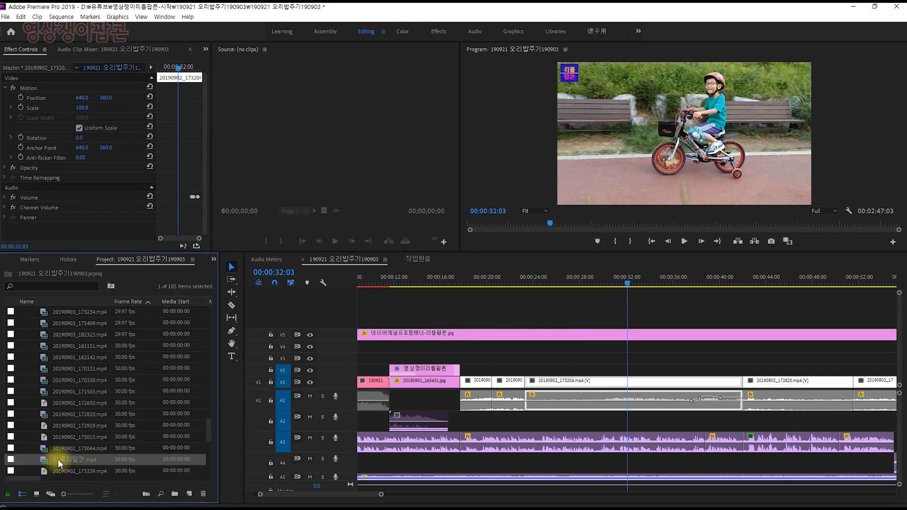
{"action": "left_click", "coordinate": [23, 462]}
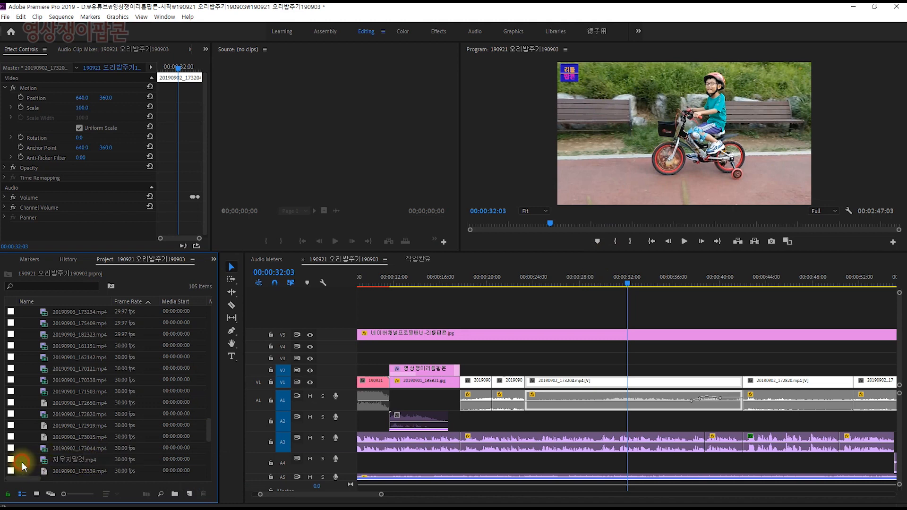
{"action": "left_click", "coordinate": [66, 459]}
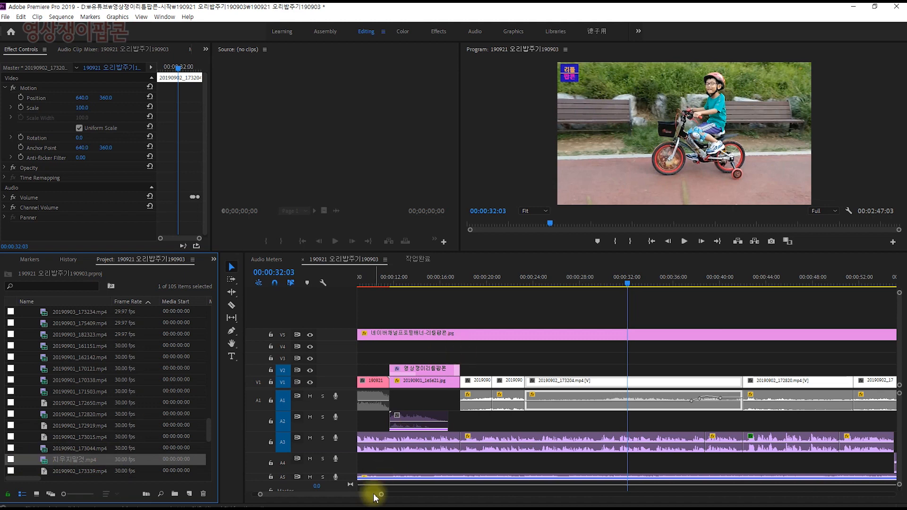
Try unchecking Rename Media Files to Match Clip Names in Project Manager, and close the dialog without applying it
{"action": "left_click", "coordinate": [6, 16]}
{"action": "left_click", "coordinate": [40, 330]}
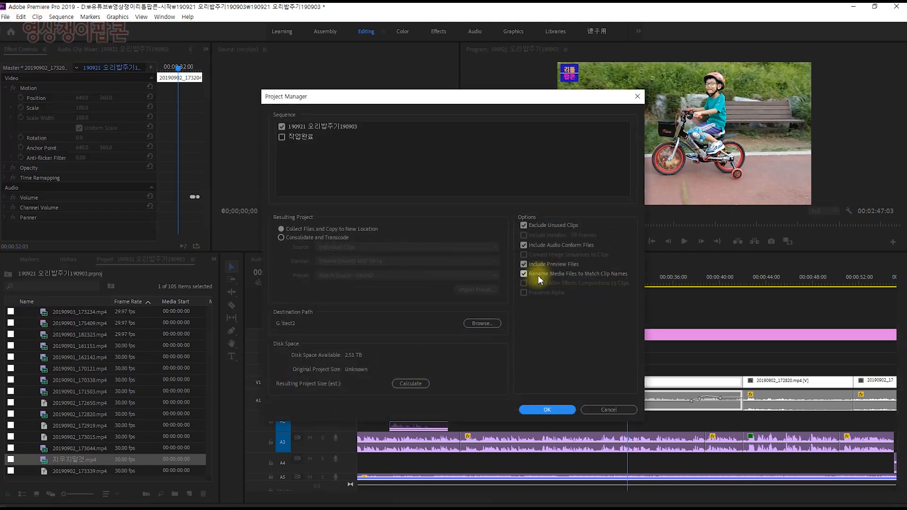
{"action": "left_click", "coordinate": [523, 274]}
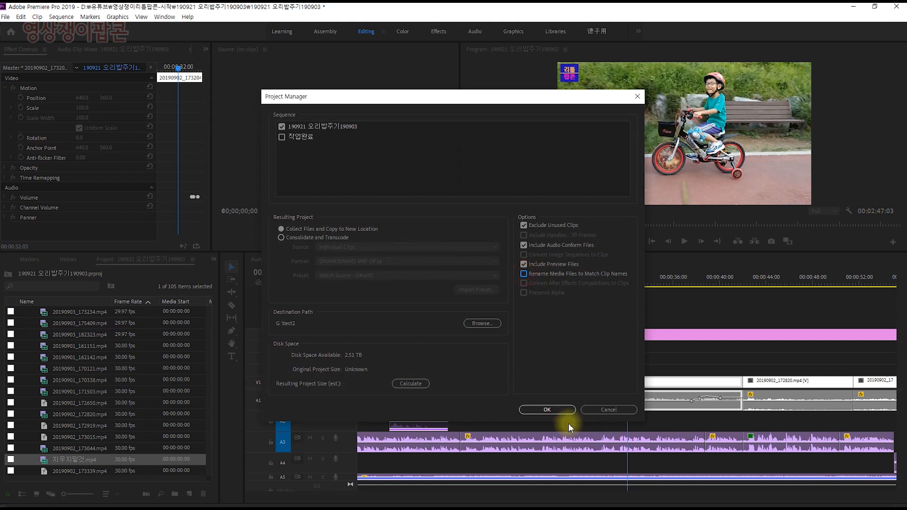
{"action": "left_click", "coordinate": [601, 408]}
{"action": "left_click", "coordinate": [616, 380]}
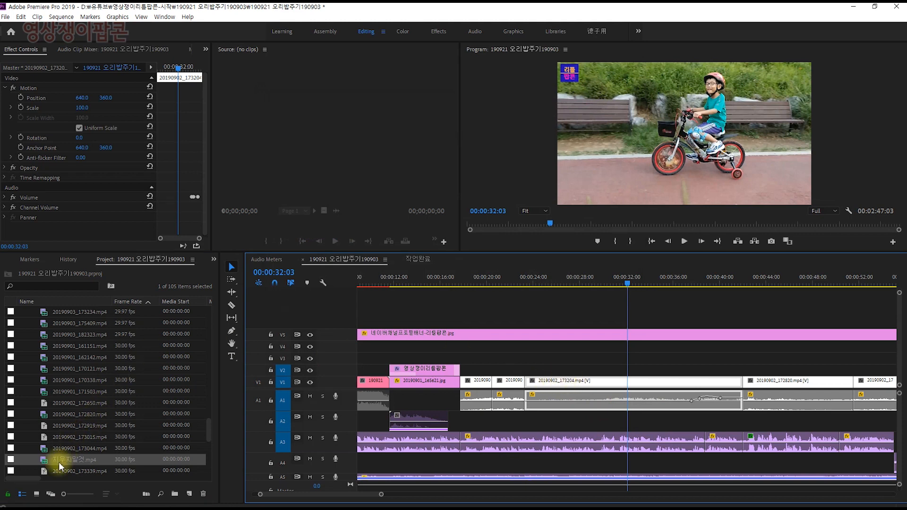
{"action": "left_click", "coordinate": [21, 16]}
{"action": "left_click", "coordinate": [81, 306]}
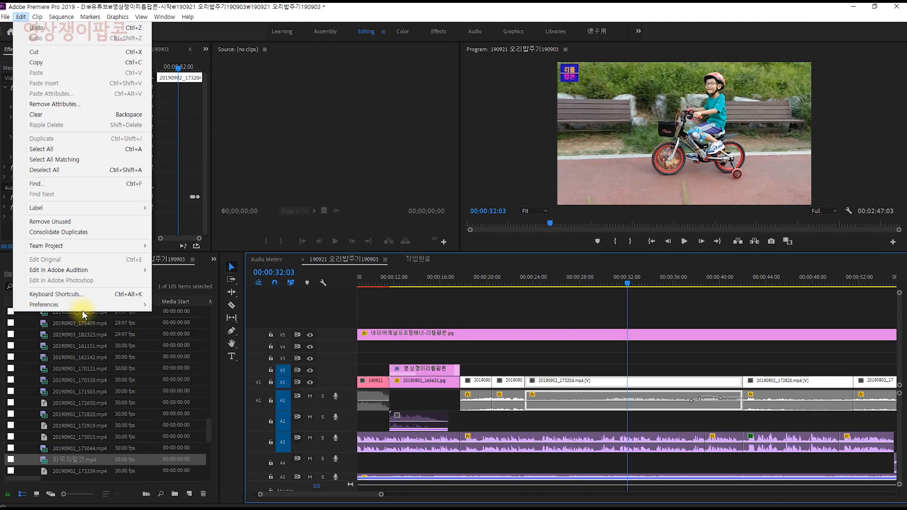
{"action": "left_click", "coordinate": [67, 439]}
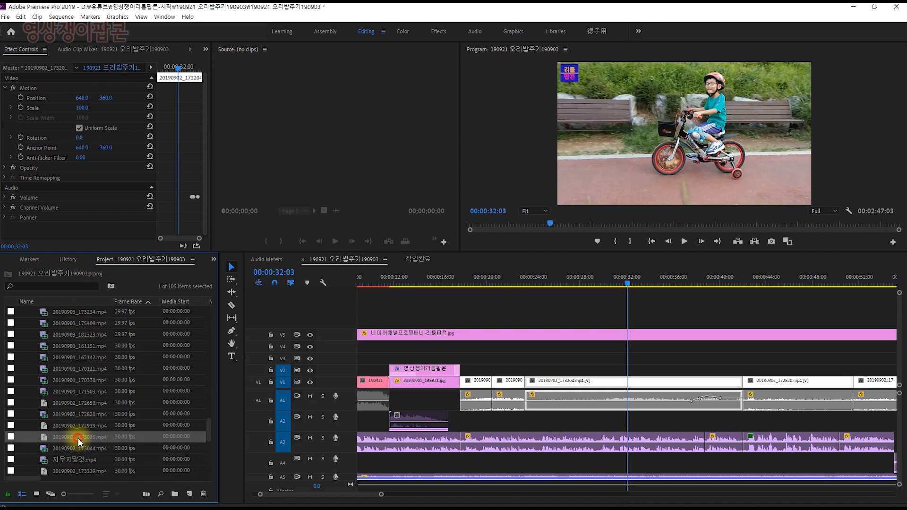
{"action": "left_click", "coordinate": [75, 459]}
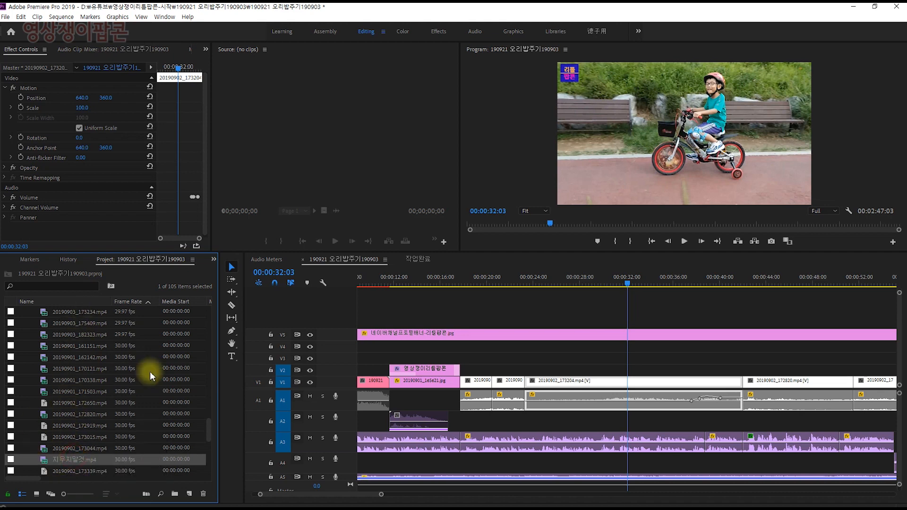
Open Project Manager and set the destination path to the 오리밥 test folder on the BackUp_4TB (G:) drive
{"action": "left_click", "coordinate": [5, 17]}
{"action": "left_click", "coordinate": [8, 332]}
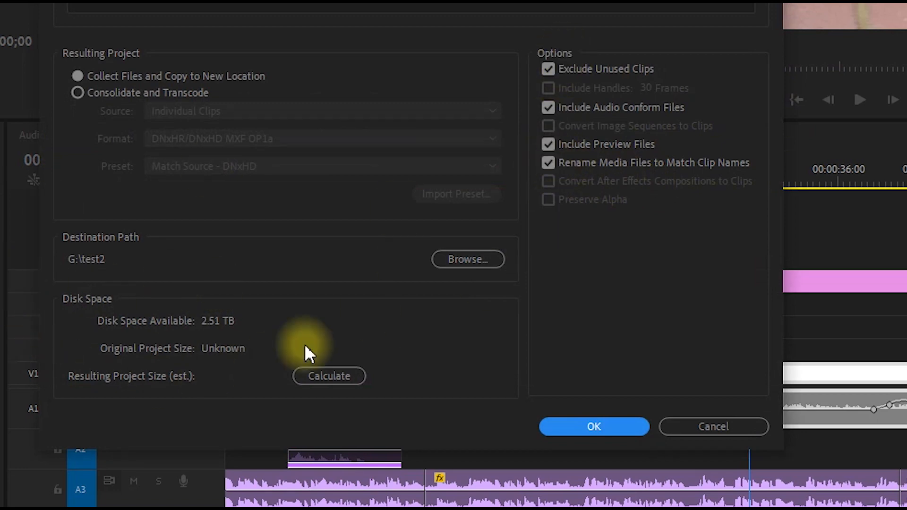
{"action": "left_click", "coordinate": [475, 257]}
{"action": "left_click", "coordinate": [136, 183]}
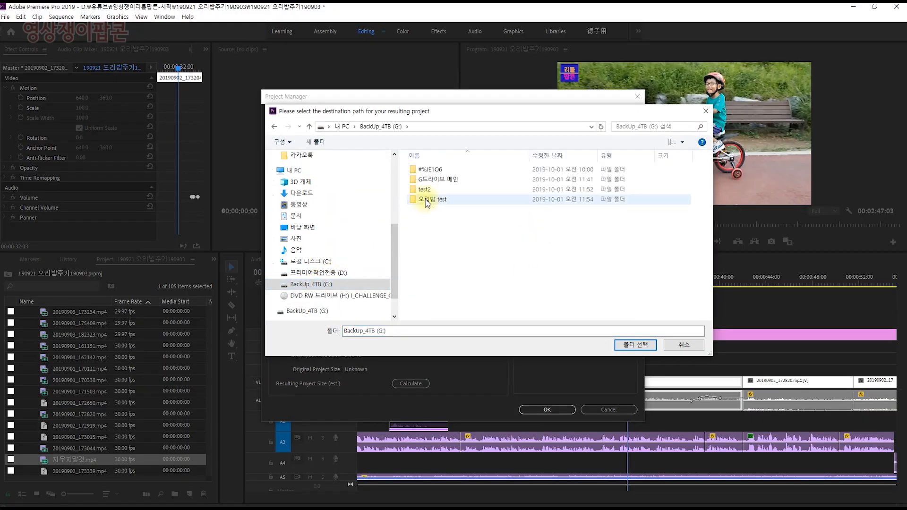
{"action": "left_click", "coordinate": [373, 19]}
{"action": "left_click", "coordinate": [760, 303]}
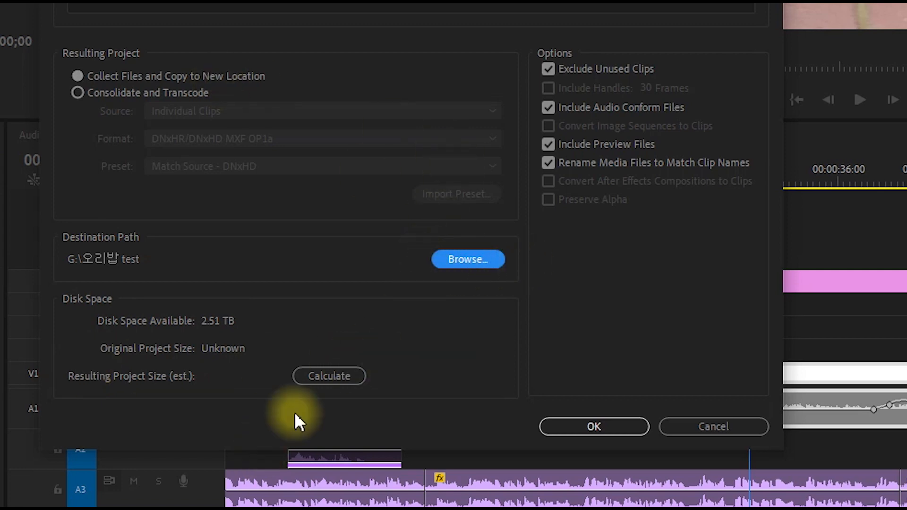
Compare the estimated resulting project size with Exclude Unused Clips checked and unchecked
{"action": "left_click", "coordinate": [337, 374]}
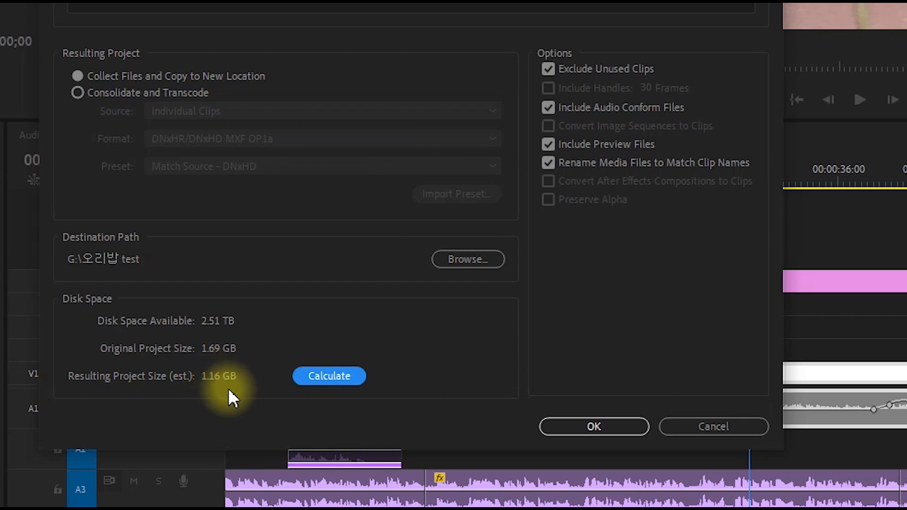
{"action": "left_click", "coordinate": [549, 69]}
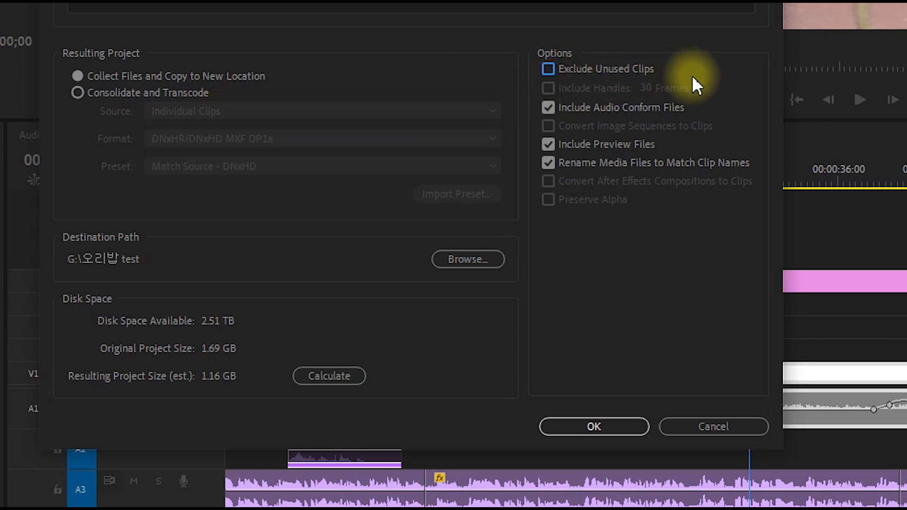
{"action": "left_click", "coordinate": [329, 375]}
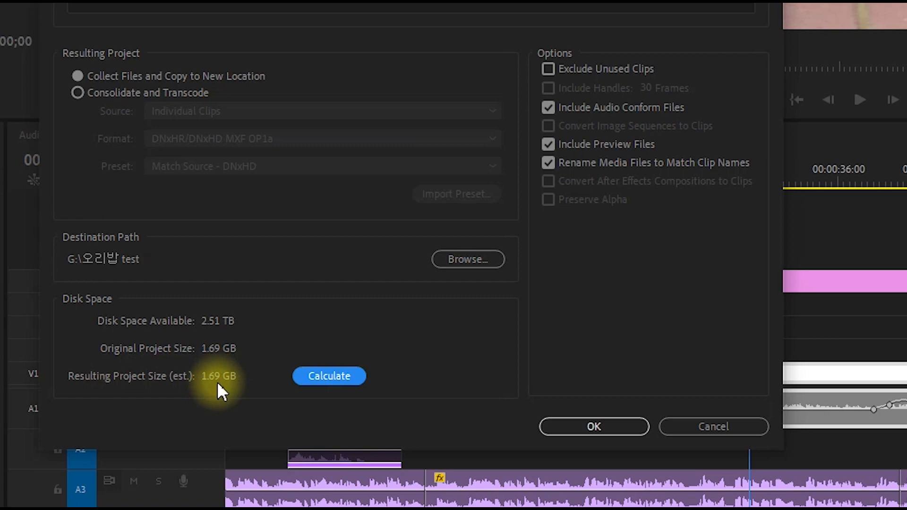
{"action": "left_click", "coordinate": [548, 68]}
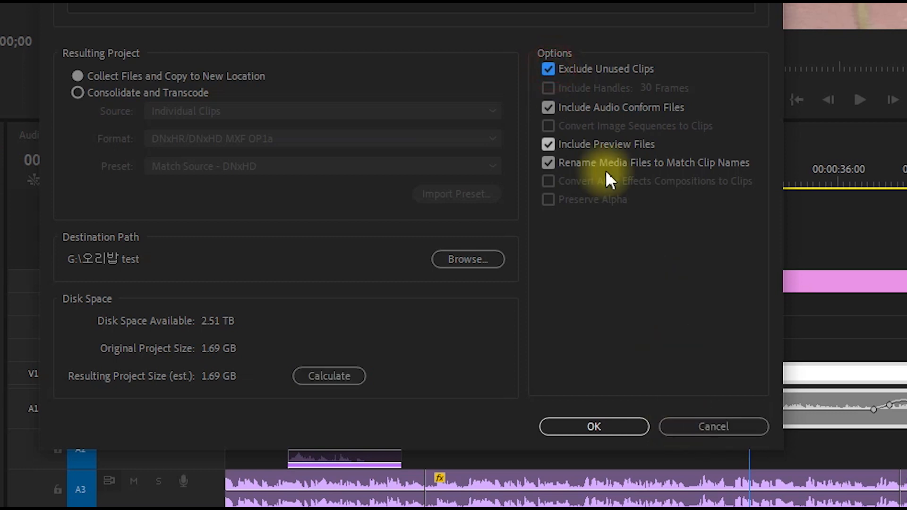
{"action": "left_click", "coordinate": [320, 376]}
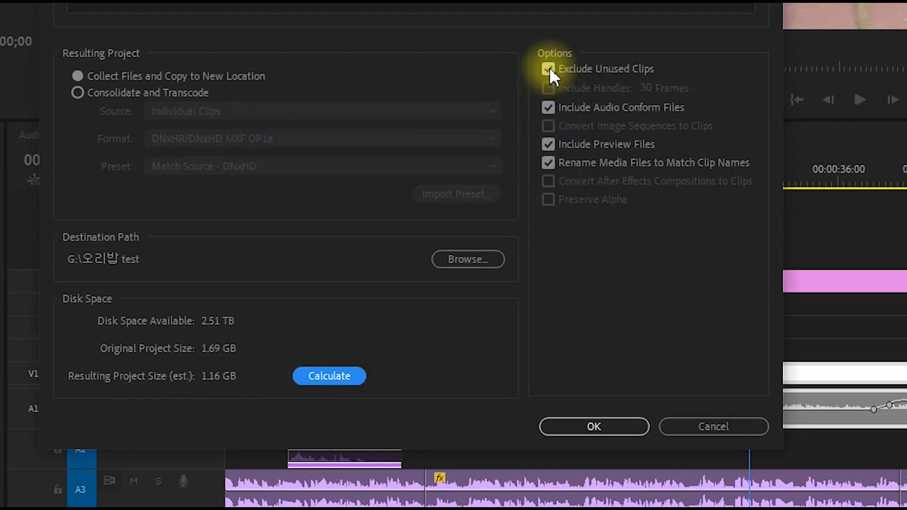
{"action": "left_click", "coordinate": [548, 69]}
{"action": "left_click", "coordinate": [319, 376]}
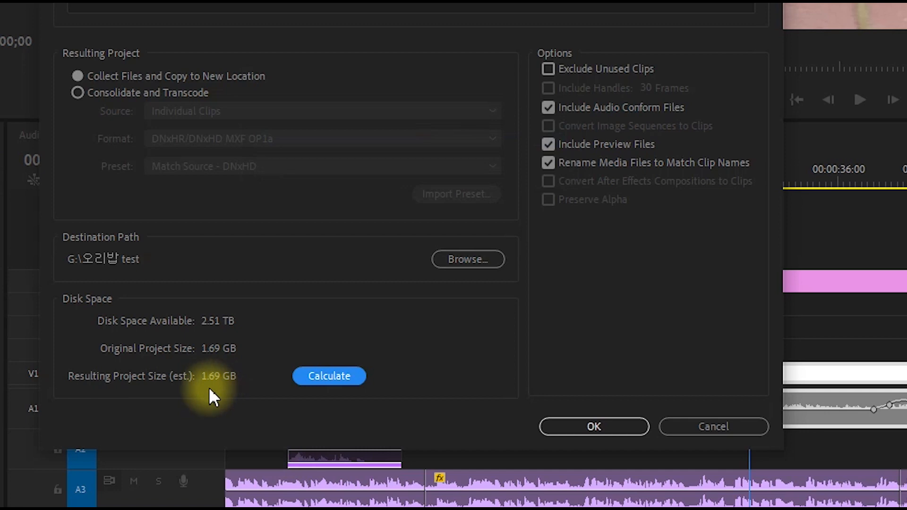
{"action": "left_click", "coordinate": [547, 70]}
{"action": "left_click", "coordinate": [330, 371]}
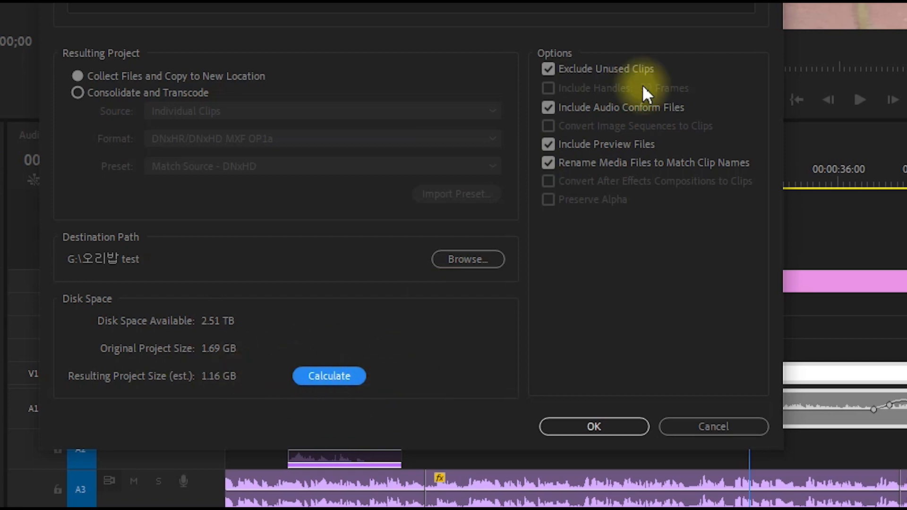
Calculate the resulting project size without audio conform and preview files, both with and without Exclude Unused Clips
{"action": "left_click", "coordinate": [548, 68]}
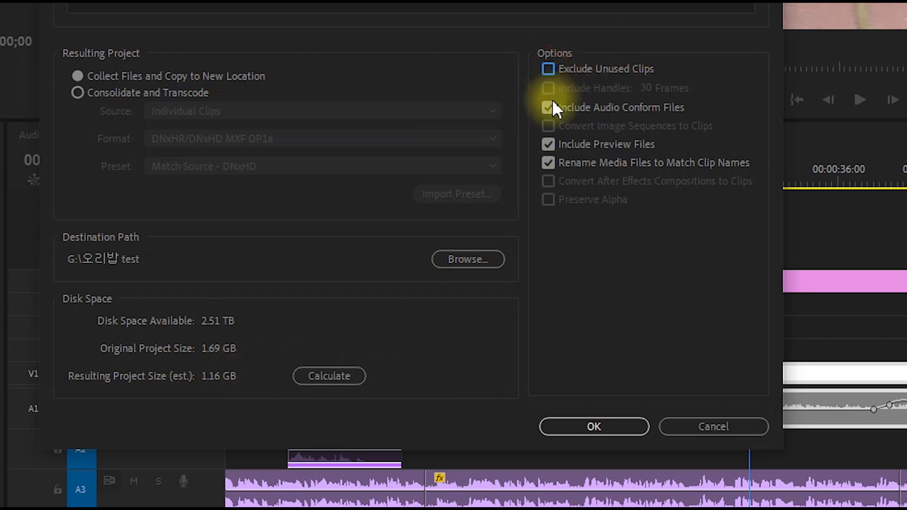
{"action": "left_click", "coordinate": [548, 107]}
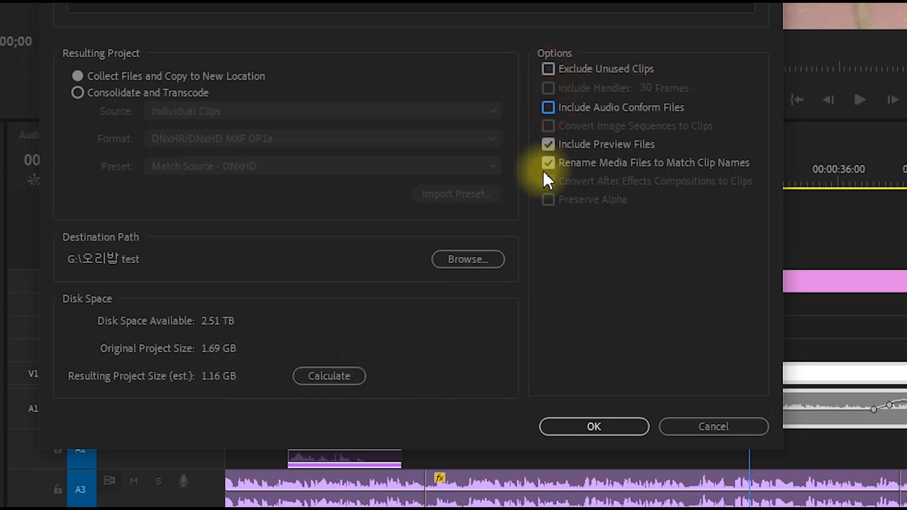
{"action": "left_click", "coordinate": [548, 144]}
{"action": "left_click", "coordinate": [340, 375]}
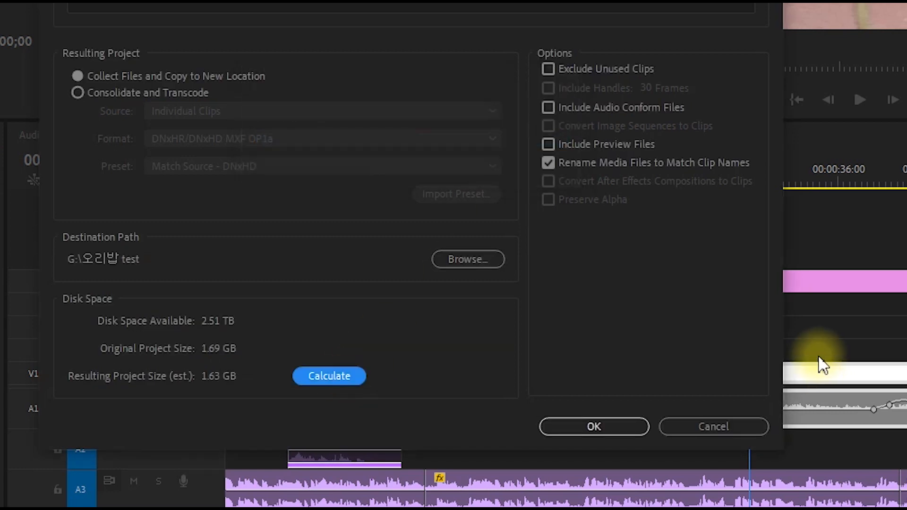
{"action": "left_click", "coordinate": [549, 67]}
{"action": "left_click", "coordinate": [330, 376]}
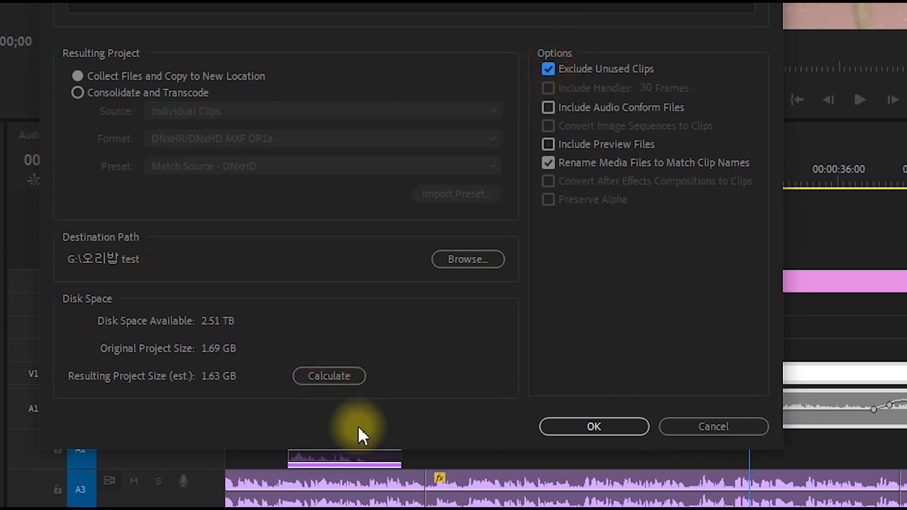
{"action": "left_click", "coordinate": [308, 376]}
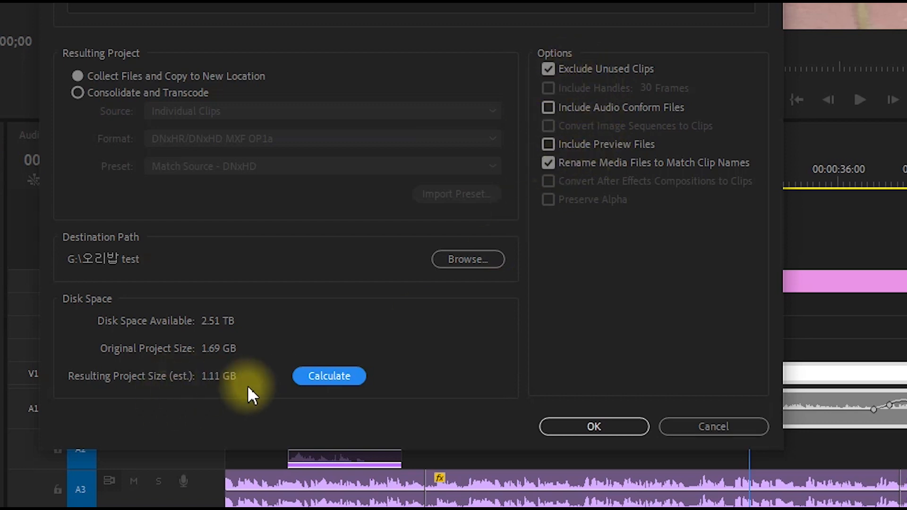
Re-enable Include Audio Conform Files and Include Preview Files, recalculate the project size, and close Project Manager without applying it
{"action": "left_click", "coordinate": [547, 106]}
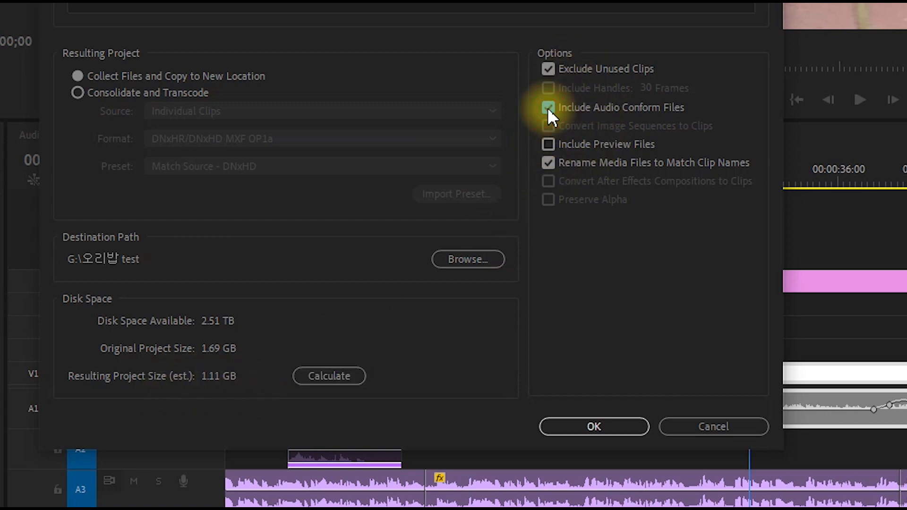
{"action": "left_click", "coordinate": [547, 144]}
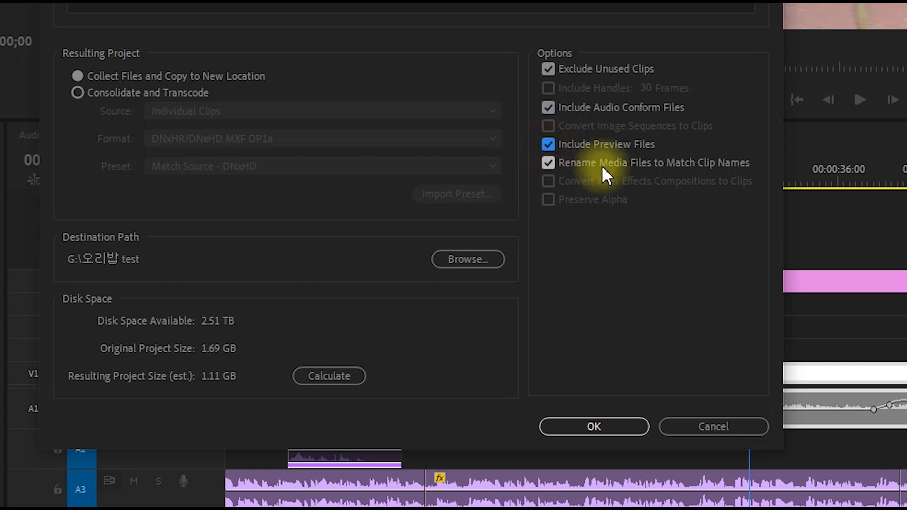
{"action": "left_click", "coordinate": [330, 376]}
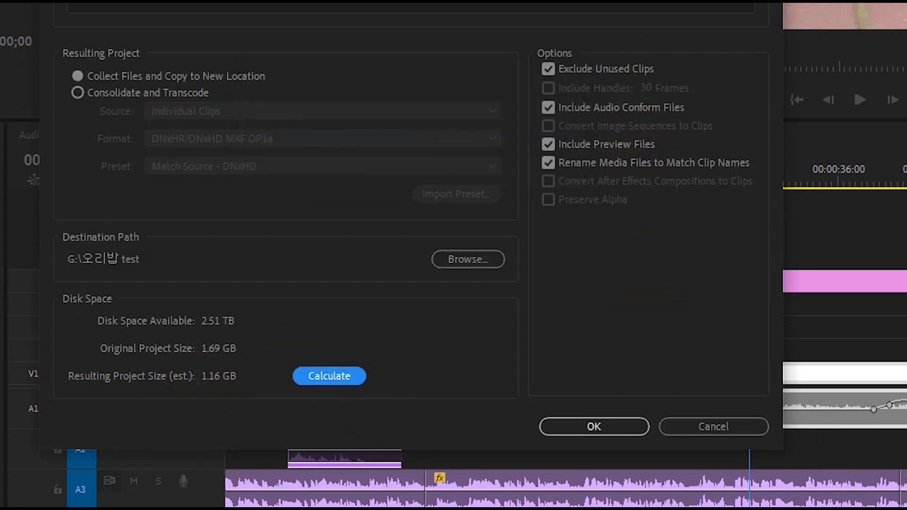
{"action": "left_click_drag", "start_coordinate": [595, 12], "coordinate": [237, 1]}
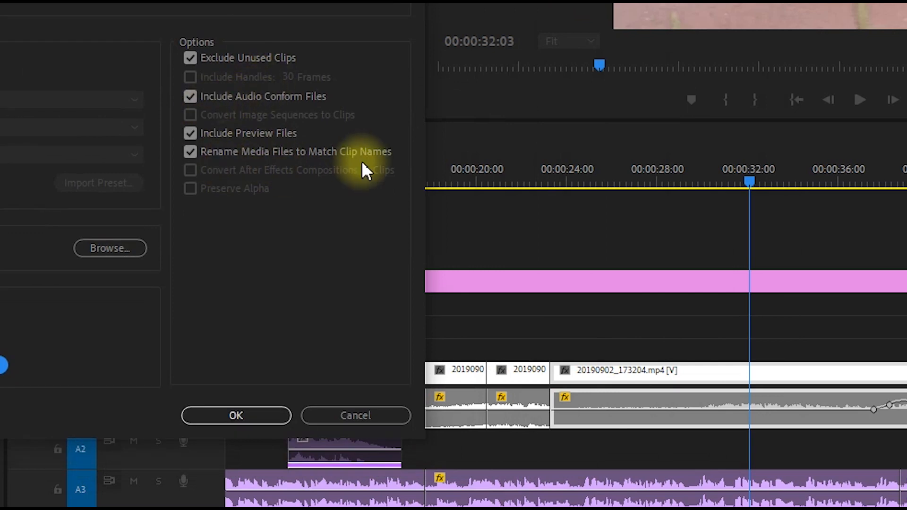
{"action": "left_click", "coordinate": [362, 417]}
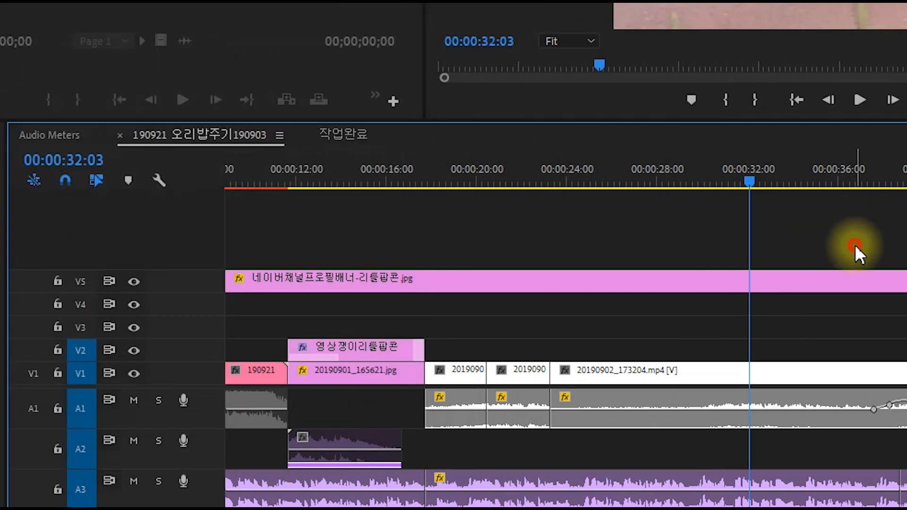
Play the timeline's red unrendered section from about 00:00:06:13 to 00:00:08:00
{"action": "key", "text": "backslash"}
{"action": "left_click", "coordinate": [538, 235]}
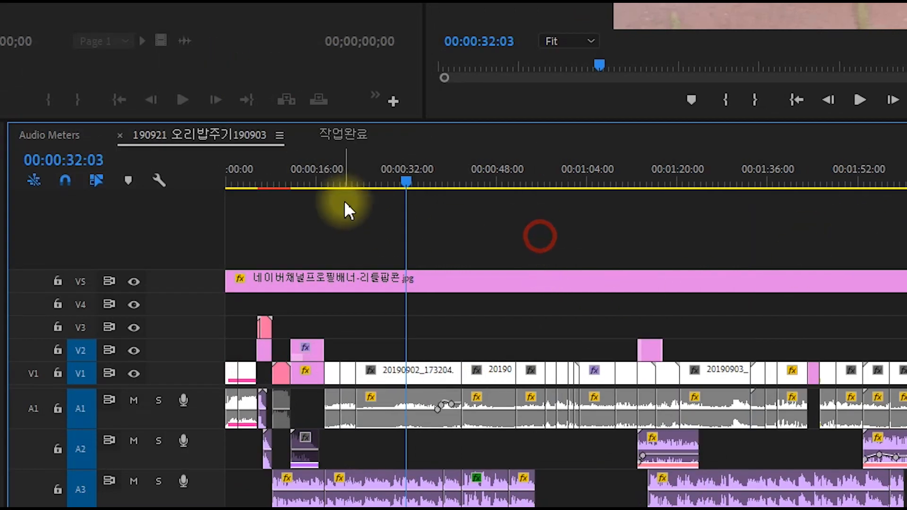
{"action": "left_click", "coordinate": [272, 175]}
{"action": "key", "text": "equal"}
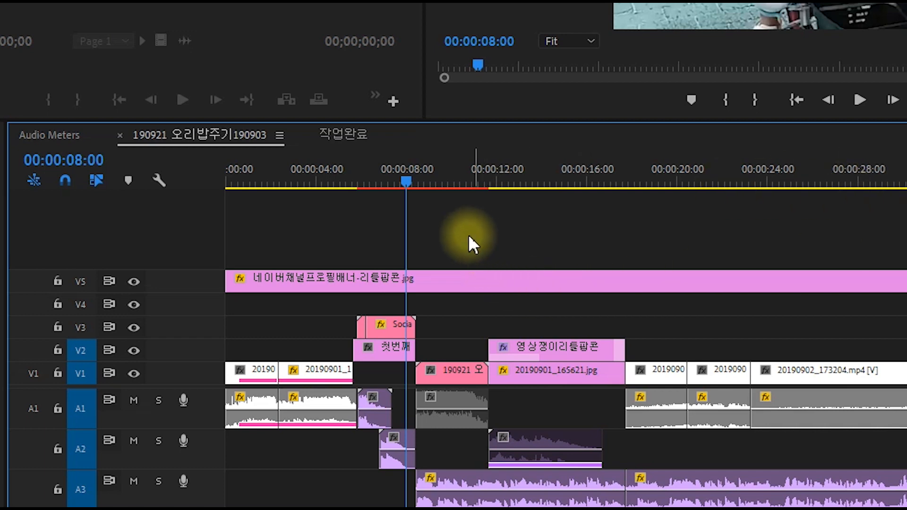
{"action": "left_click", "coordinate": [373, 177]}
{"action": "key", "text": "Left"}
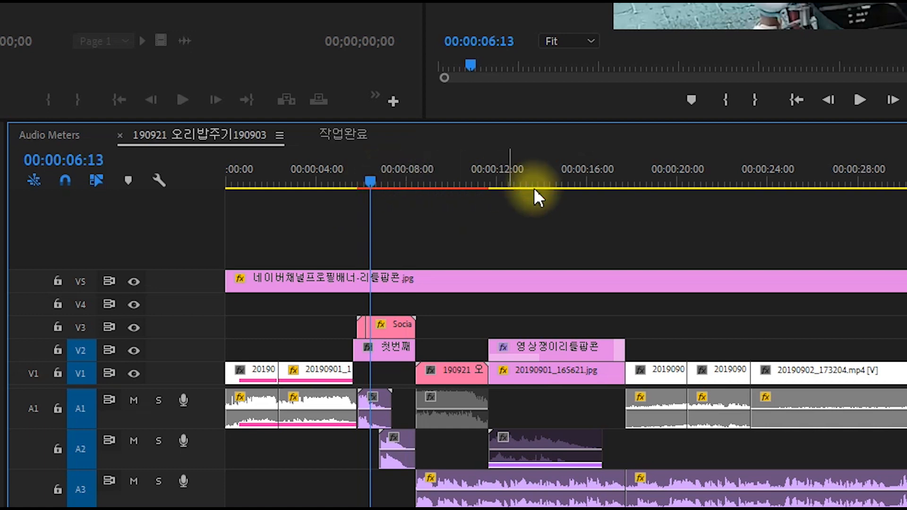
{"action": "key", "text": "space"}
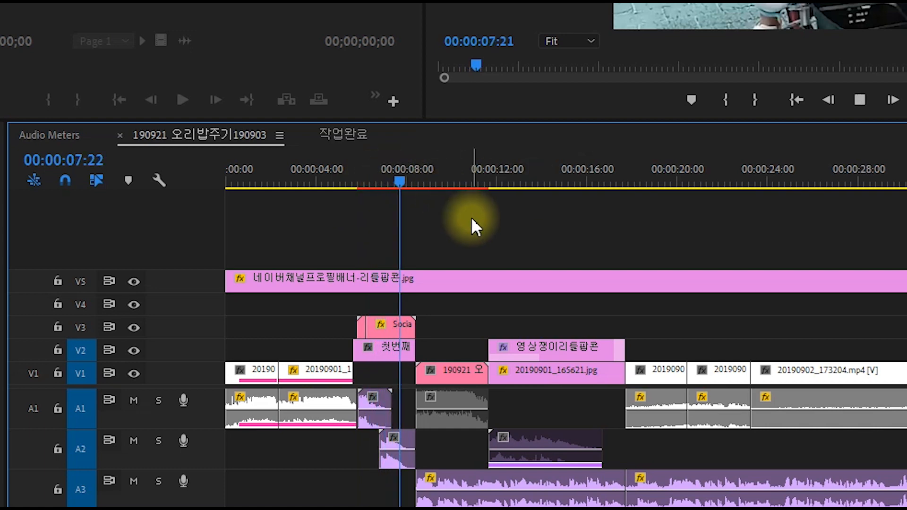
{"action": "key", "text": "space"}
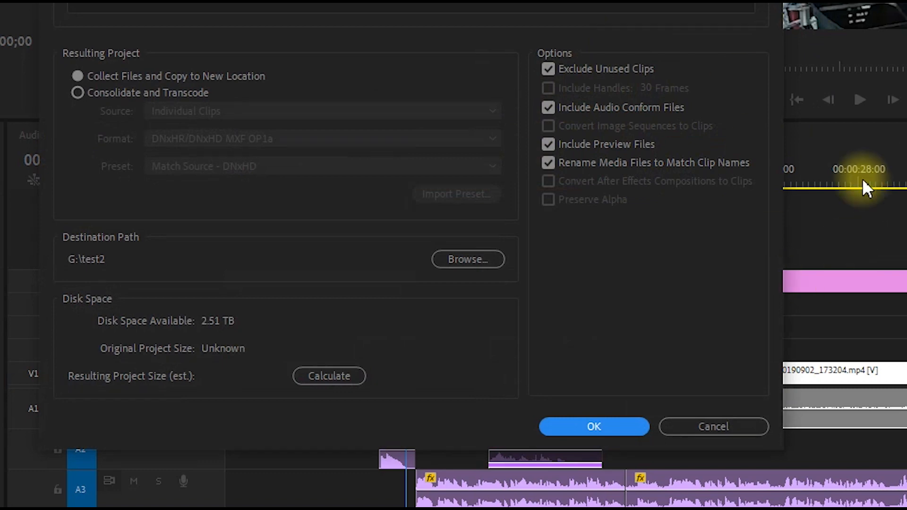
Dismiss Project Manager without applying it, and show the frame at 00:01:15:14 under the V2 clip in the sequence
{"action": "left_click", "coordinate": [695, 424]}
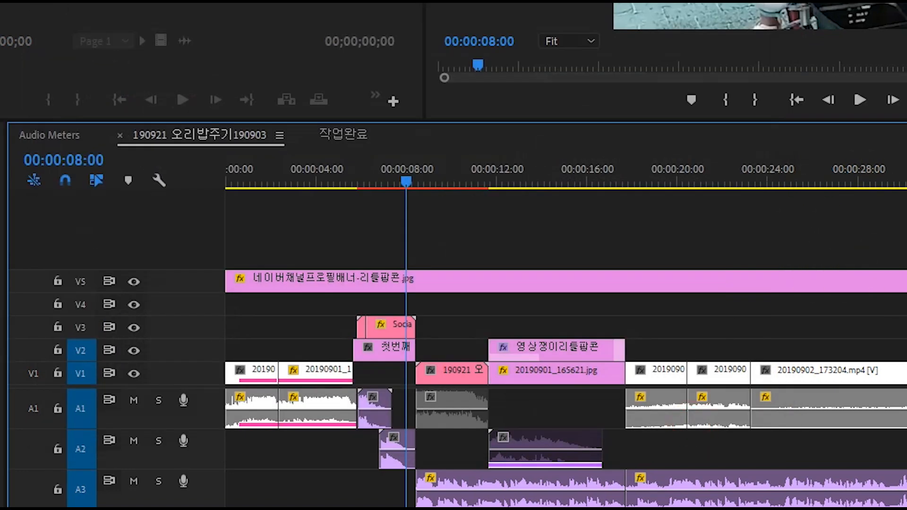
{"action": "key", "text": "minus"}
{"action": "key", "text": "minus"}
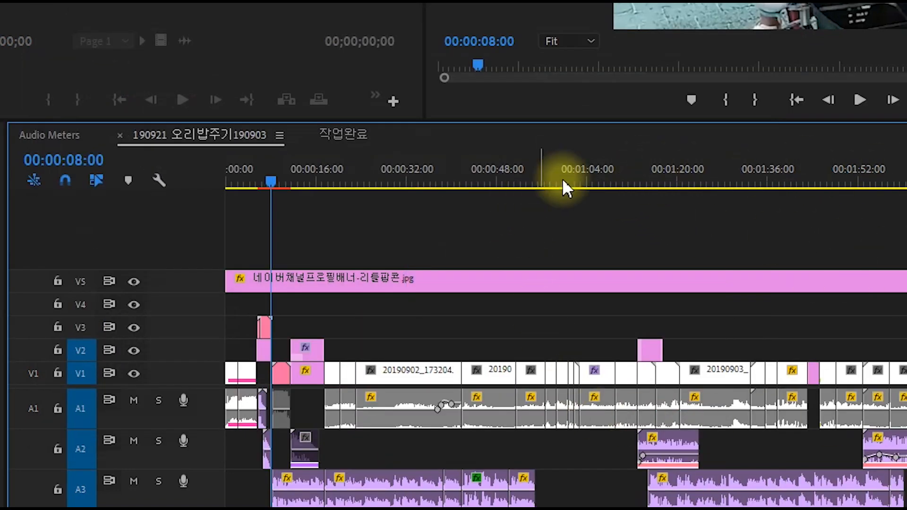
{"action": "left_click", "coordinate": [642, 182]}
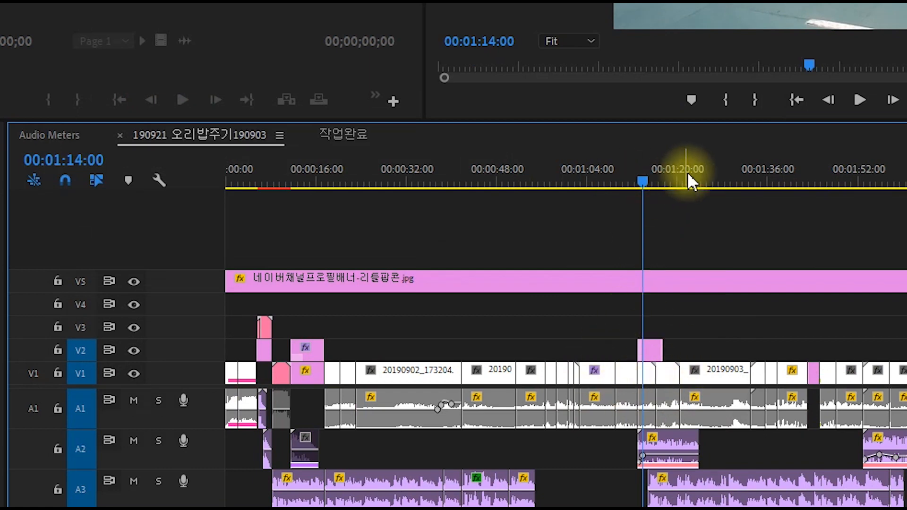
{"action": "left_click", "coordinate": [704, 181]}
{"action": "left_click", "coordinate": [645, 183]}
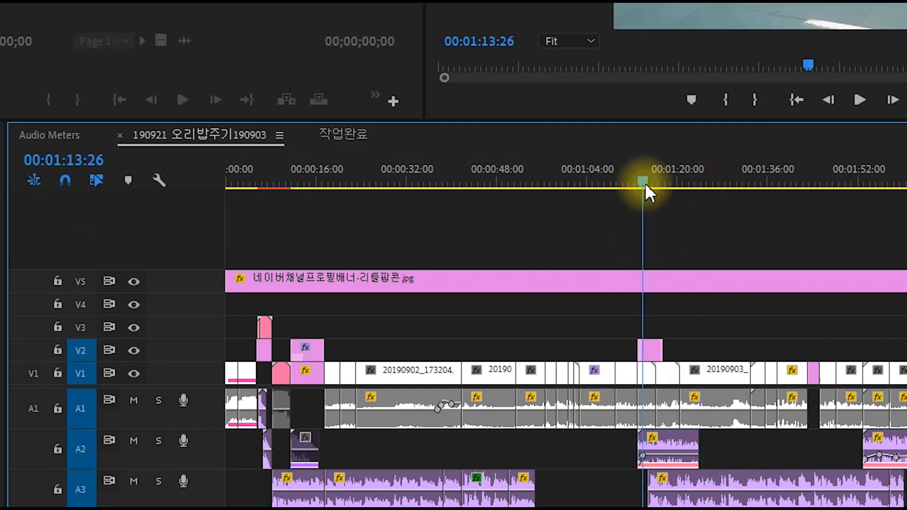
{"action": "left_click", "coordinate": [651, 179]}
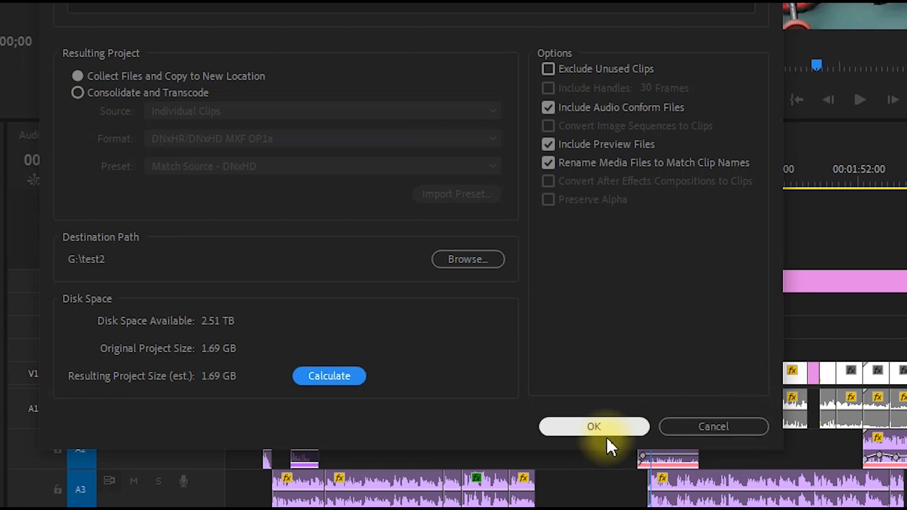
Set the Project Manager destination to the 오리밥 test folder on G: and run the collection, agreeing to save the project
{"action": "left_click", "coordinate": [468, 259]}
{"action": "left_click", "coordinate": [375, 21]}
{"action": "double_click", "coordinate": [361, 22]}
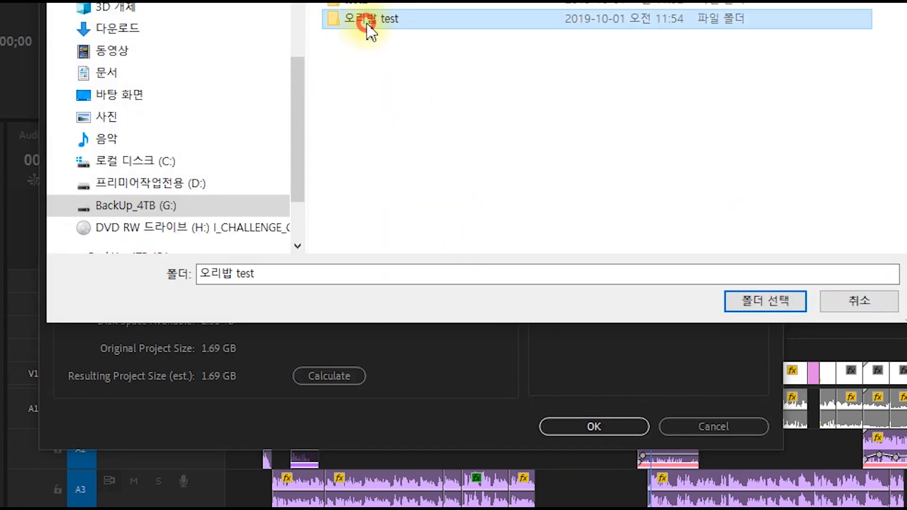
{"action": "left_click", "coordinate": [765, 302]}
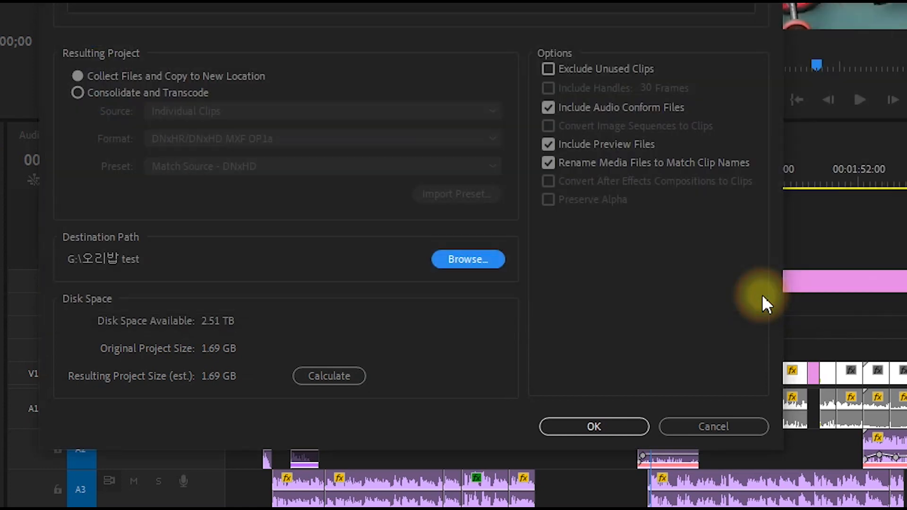
{"action": "left_click", "coordinate": [571, 425]}
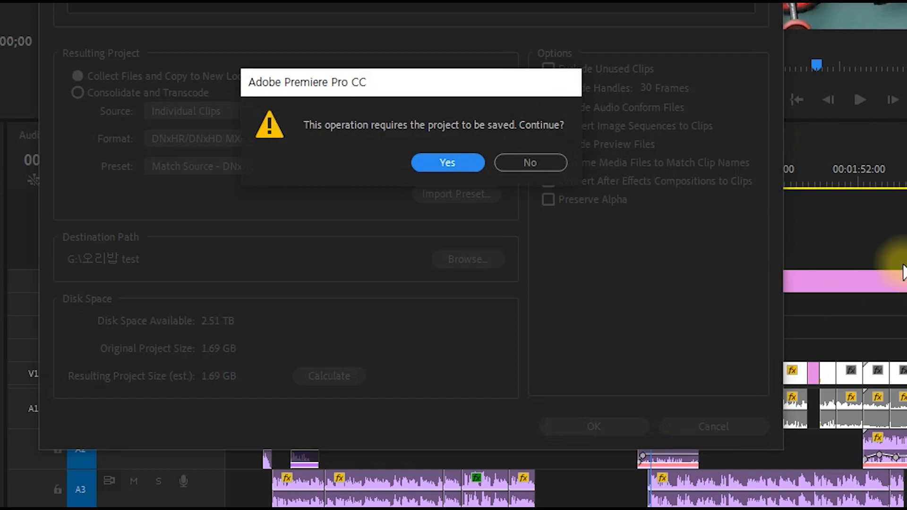
{"action": "left_click", "coordinate": [427, 164]}
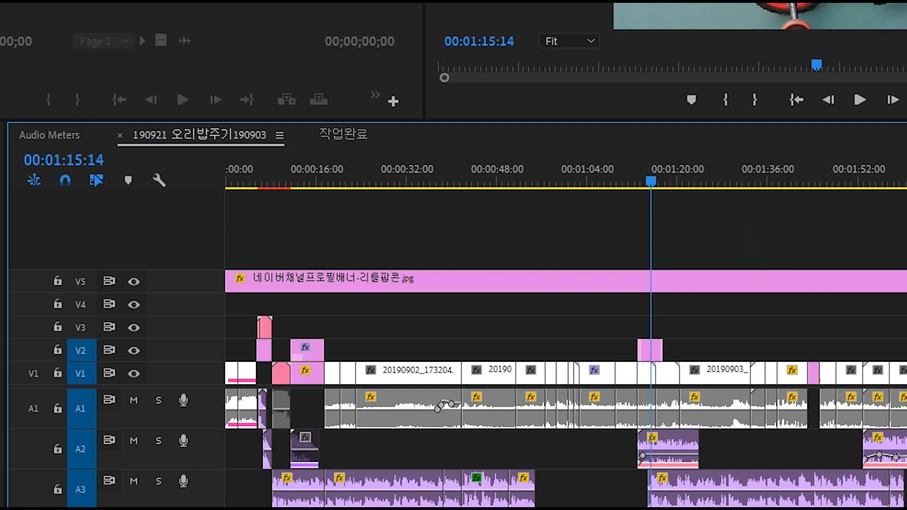
Close the current project and open the collected 190921 오리밥주기190903 project from G:\오리밥 test\Copied_190921 오리밥주기190903
{"action": "left_click", "coordinate": [5, 16]}
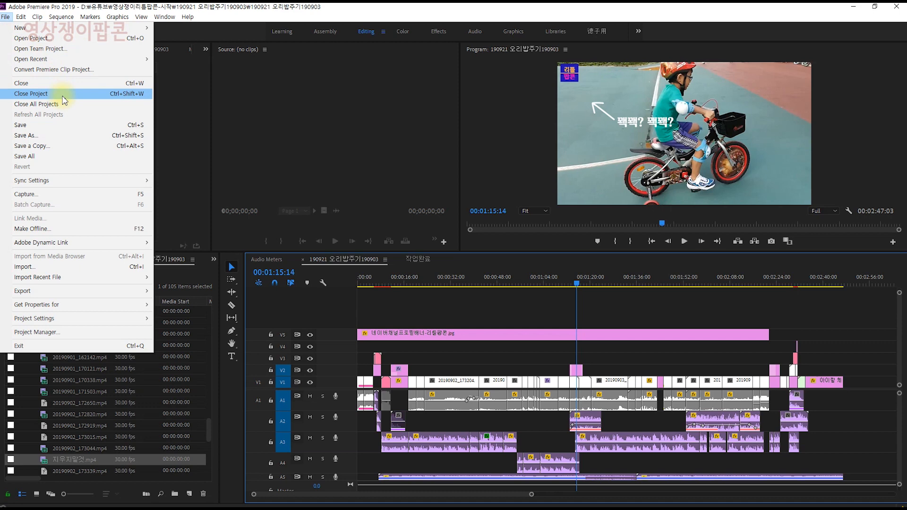
{"action": "left_click", "coordinate": [62, 95]}
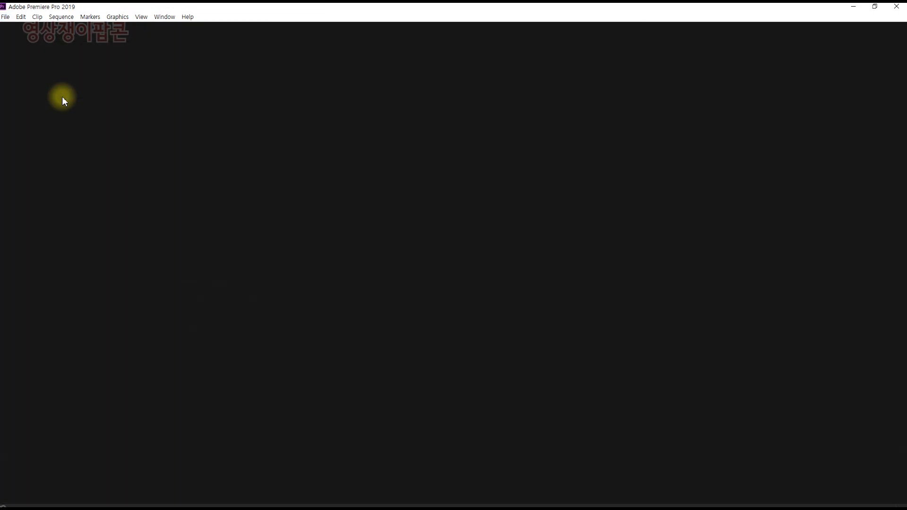
{"action": "left_click", "coordinate": [7, 19]}
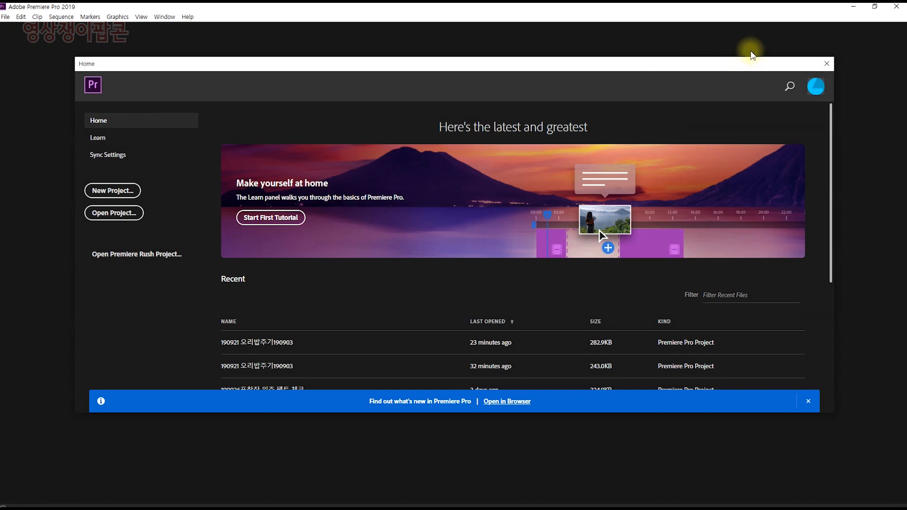
{"action": "left_click", "coordinate": [114, 213]}
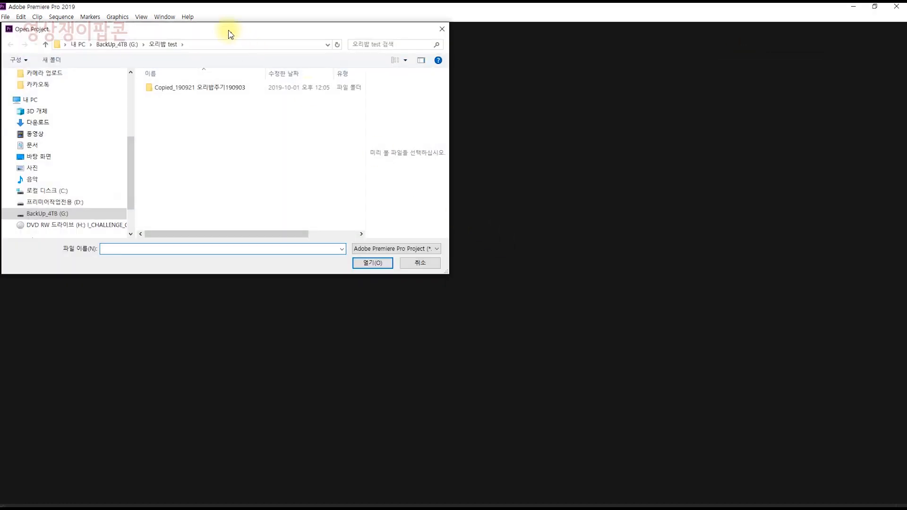
{"action": "left_click", "coordinate": [117, 44]}
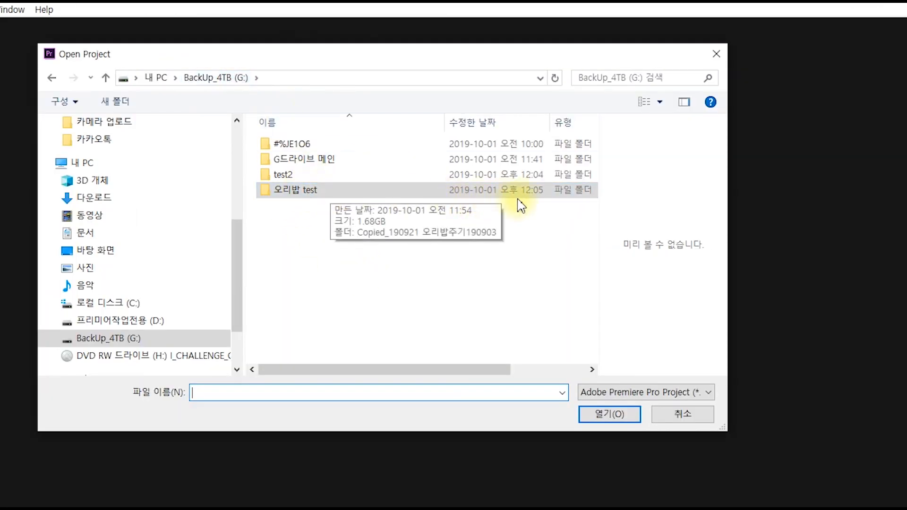
{"action": "left_click", "coordinate": [316, 191]}
{"action": "double_click", "coordinate": [316, 191]}
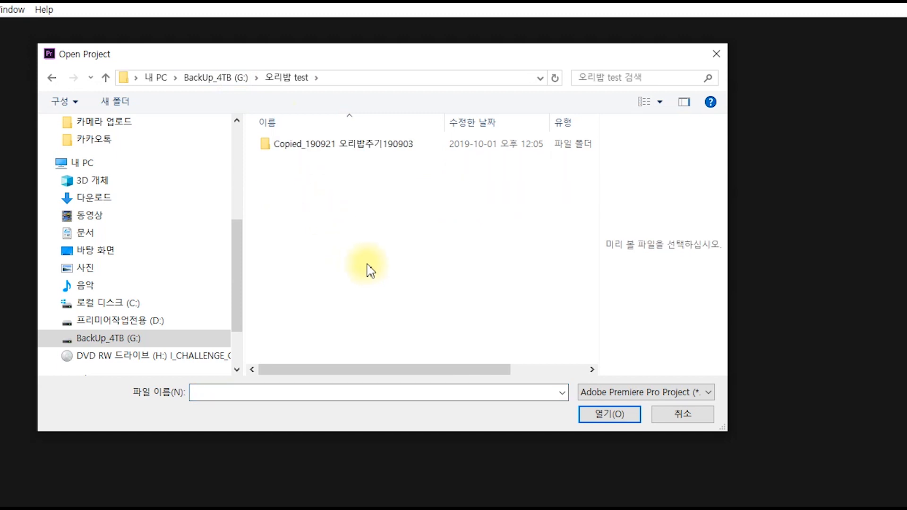
{"action": "double_click", "coordinate": [366, 151]}
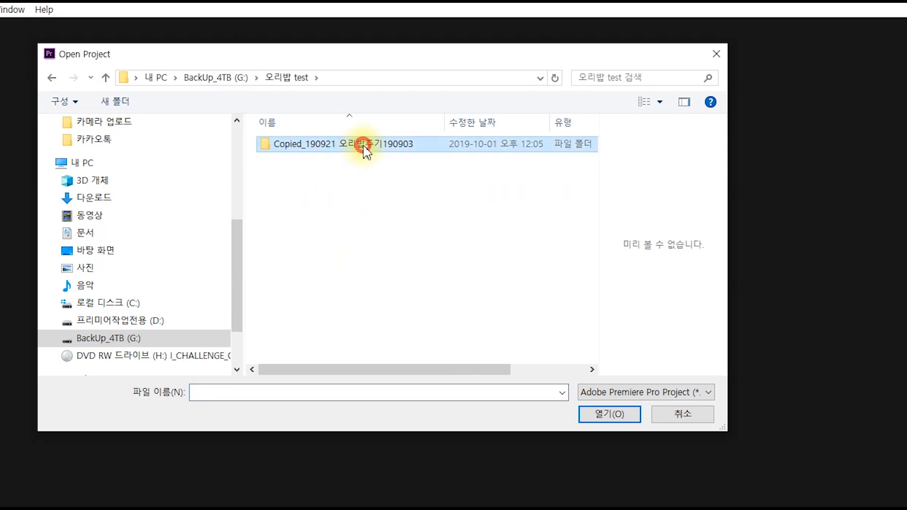
{"action": "left_click", "coordinate": [335, 191]}
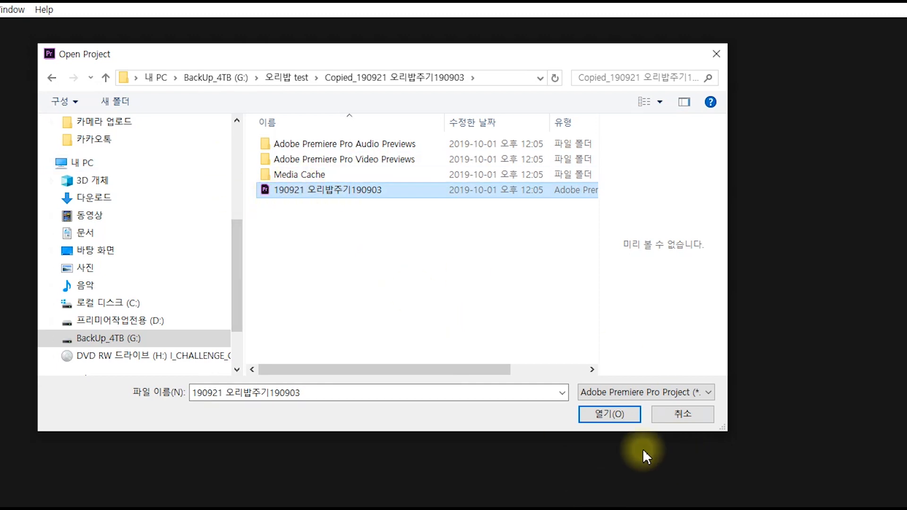
{"action": "left_click", "coordinate": [599, 413]}
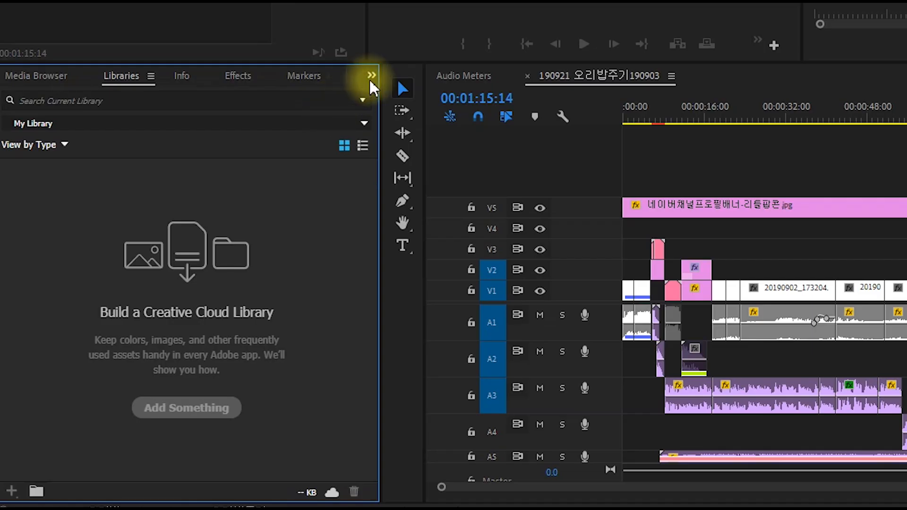
Show the collected project's media list in place of the libraries and look through its items down to the end
{"action": "left_click", "coordinate": [213, 259]}
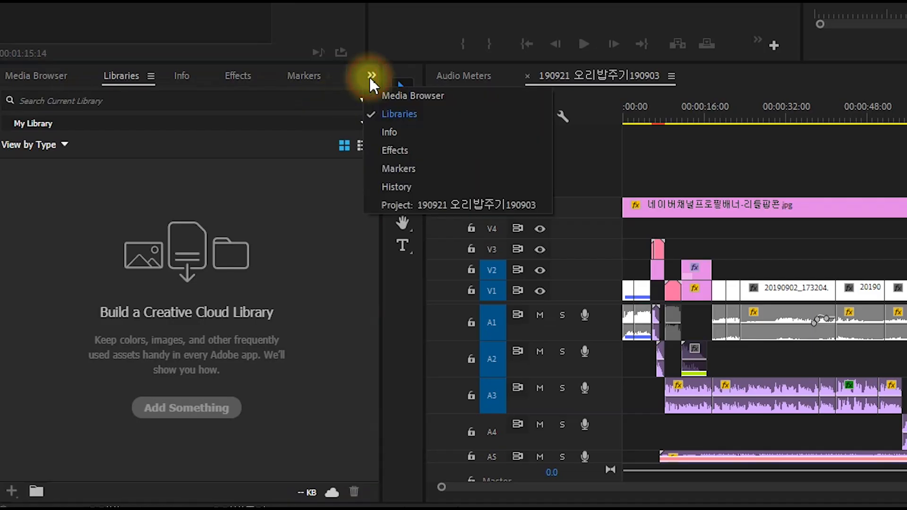
{"action": "left_click", "coordinate": [468, 201]}
{"action": "left_click_drag", "start_coordinate": [361, 178], "coordinate": [324, 435]}
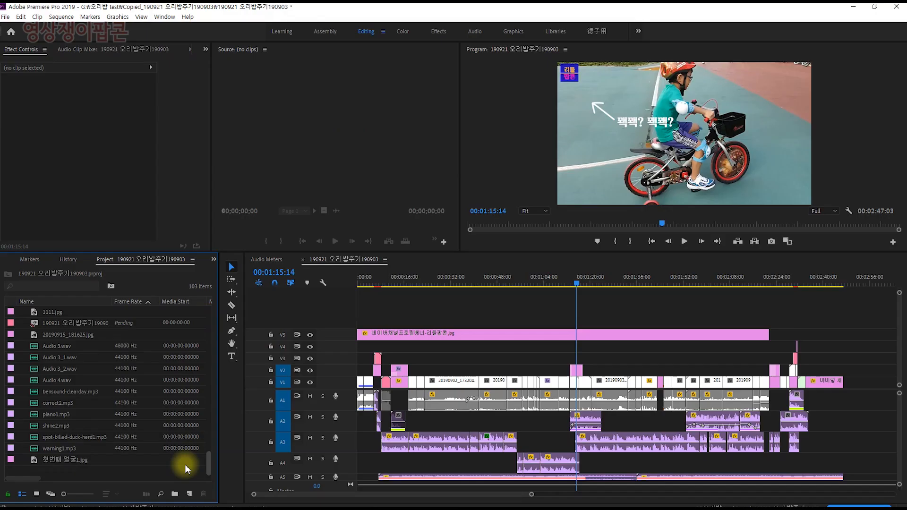
Show the frame at 00:00:29:10, reveal the V1 clip 20190902_173204 in the project's media list, and deselect the clip
{"action": "left_click_drag", "start_coordinate": [435, 285], "coordinate": [418, 295]}
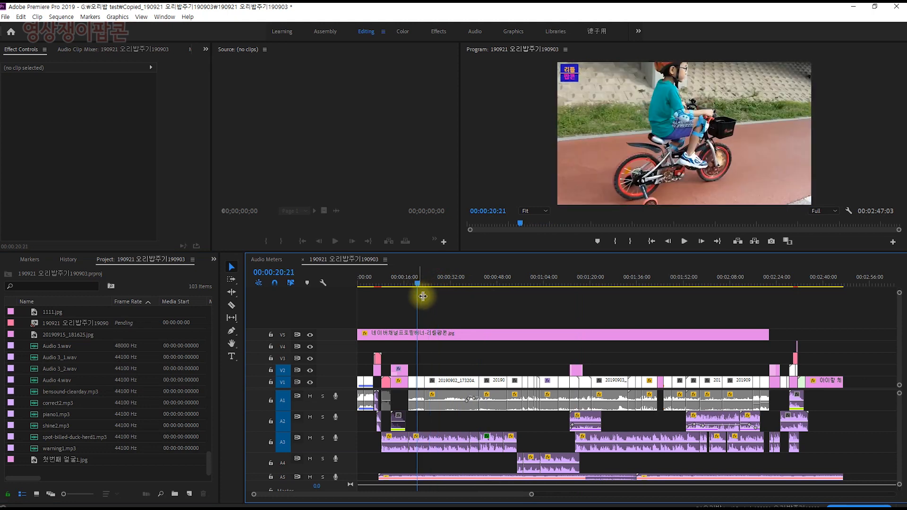
{"action": "left_click", "coordinate": [443, 286]}
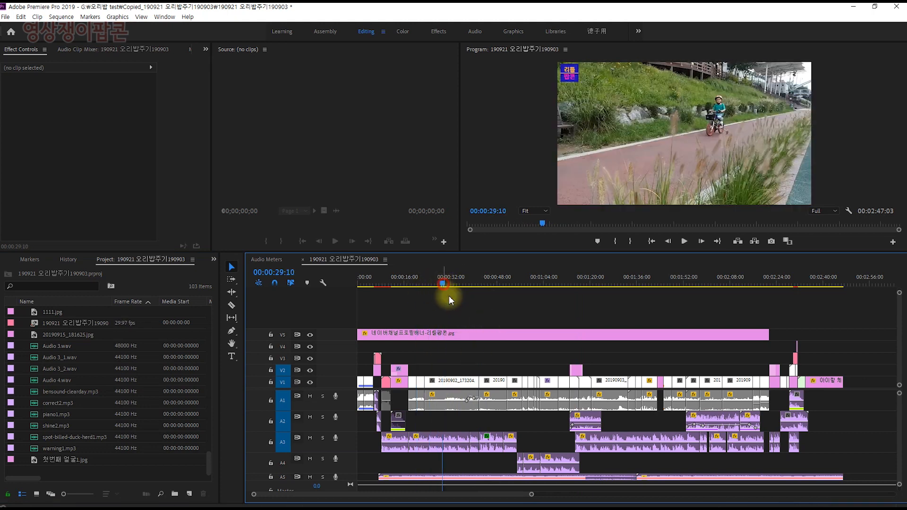
{"action": "right_click", "coordinate": [458, 380]}
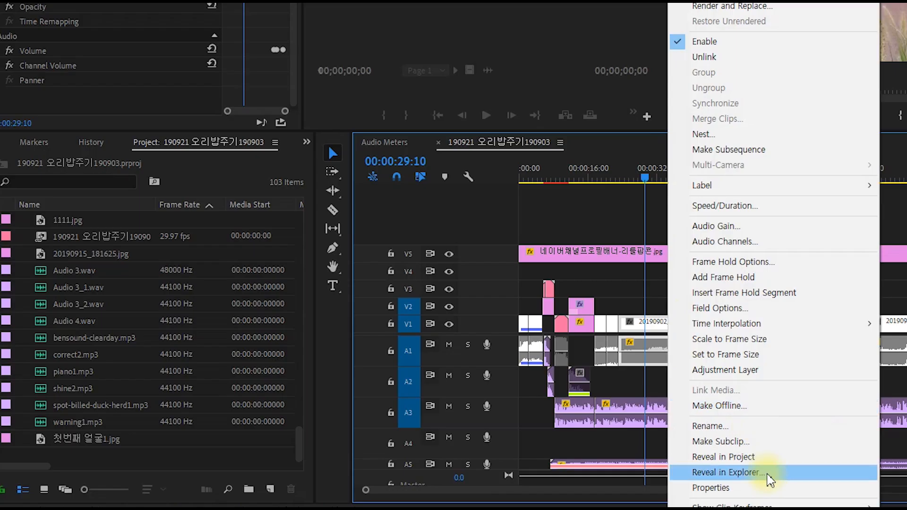
{"action": "left_click", "coordinate": [764, 458]}
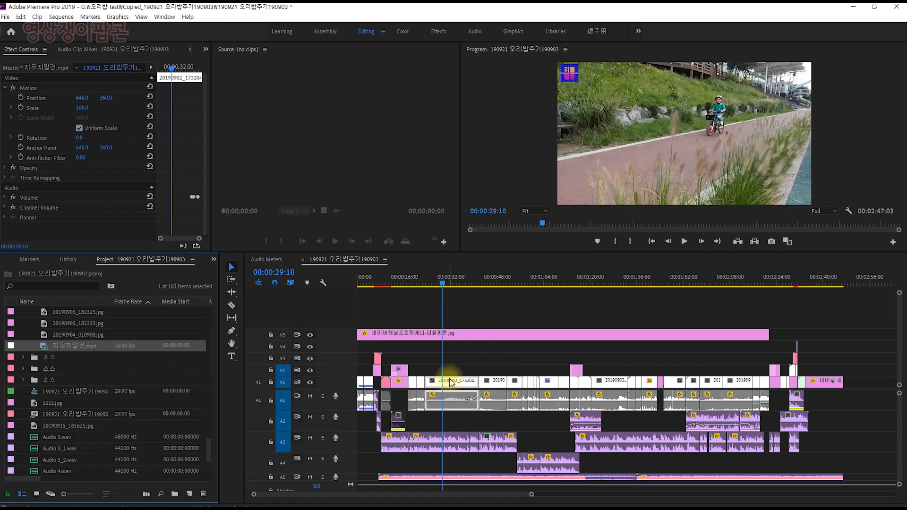
{"action": "left_click", "coordinate": [450, 382]}
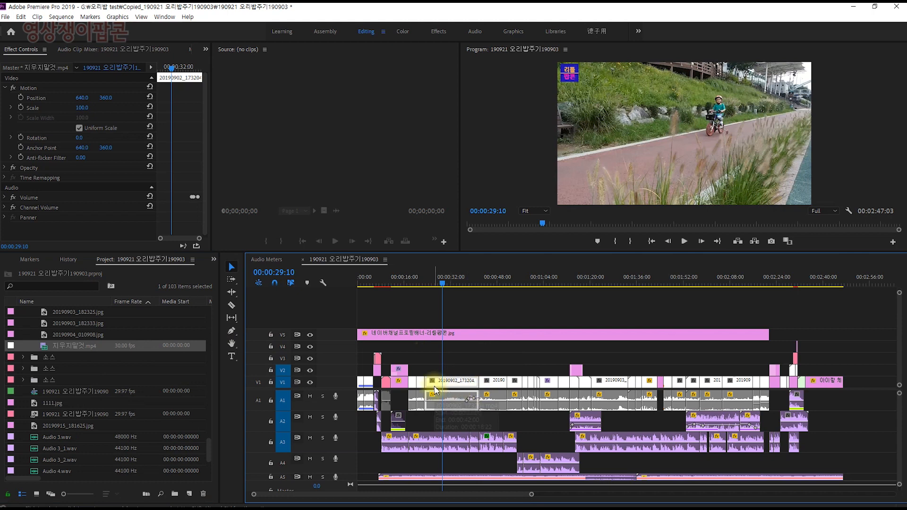
{"action": "key", "text": "="}
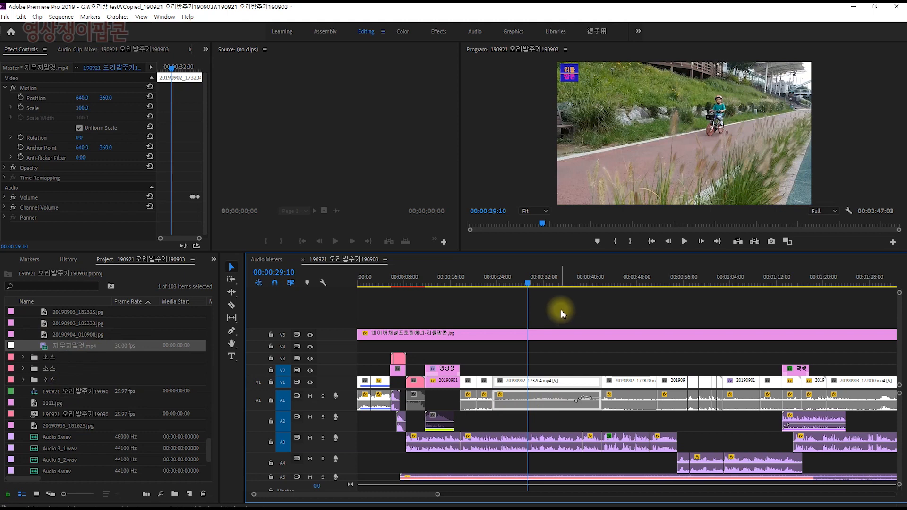
{"action": "left_click", "coordinate": [590, 312]}
{"action": "key", "text": "minus"}
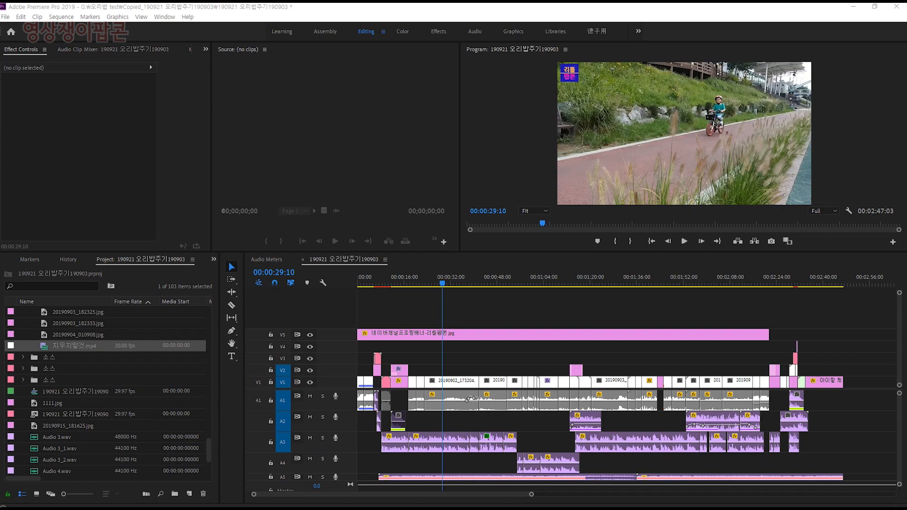
In File Explorer, examine the contents of the original 190921 오리밥주기190903 folder in D:\유튜브\영상쟁이리틀팝콘-시작, return to its parent, and move the window aside
{"action": "left_click_drag", "start_coordinate": [906, 8], "coordinate": [466, 54]}
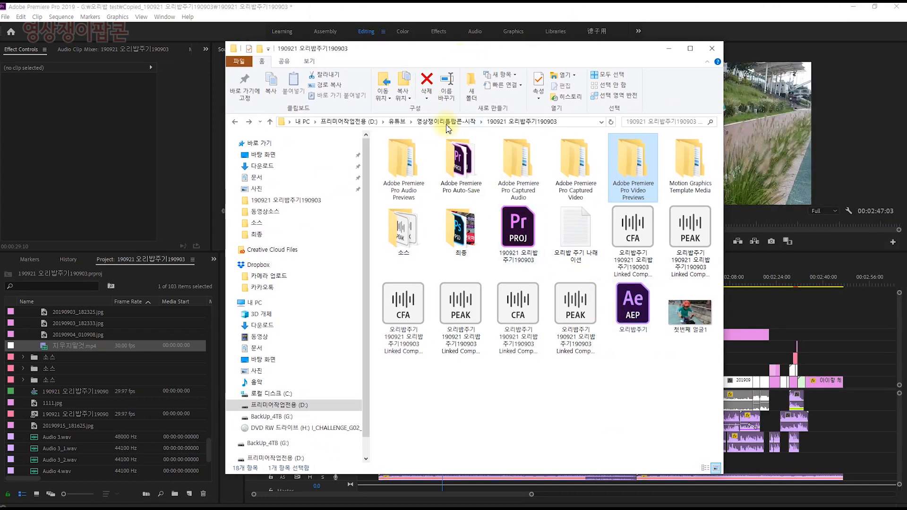
{"action": "left_click", "coordinate": [445, 122]}
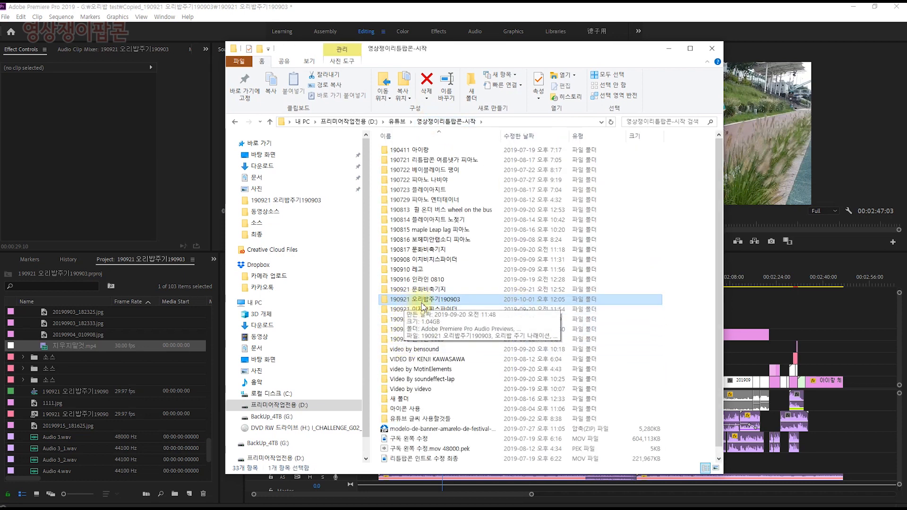
{"action": "double_click", "coordinate": [422, 301]}
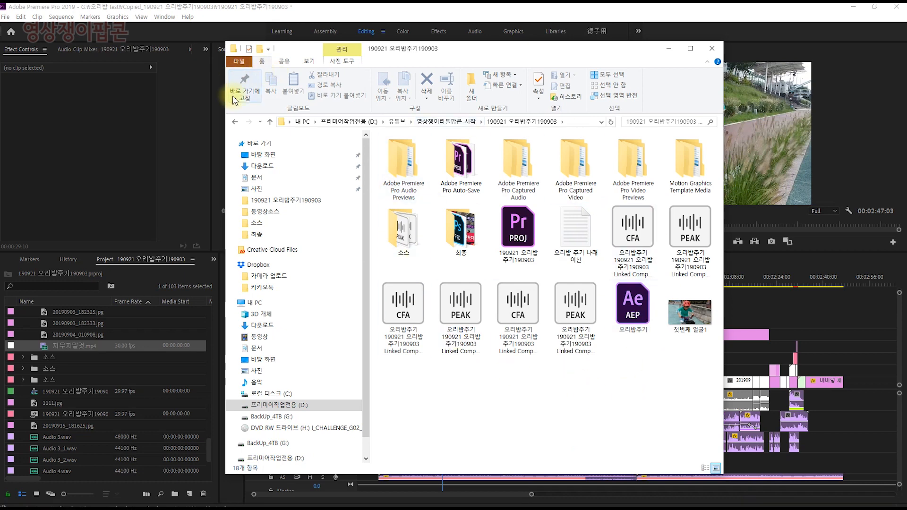
{"action": "left_click", "coordinate": [234, 122]}
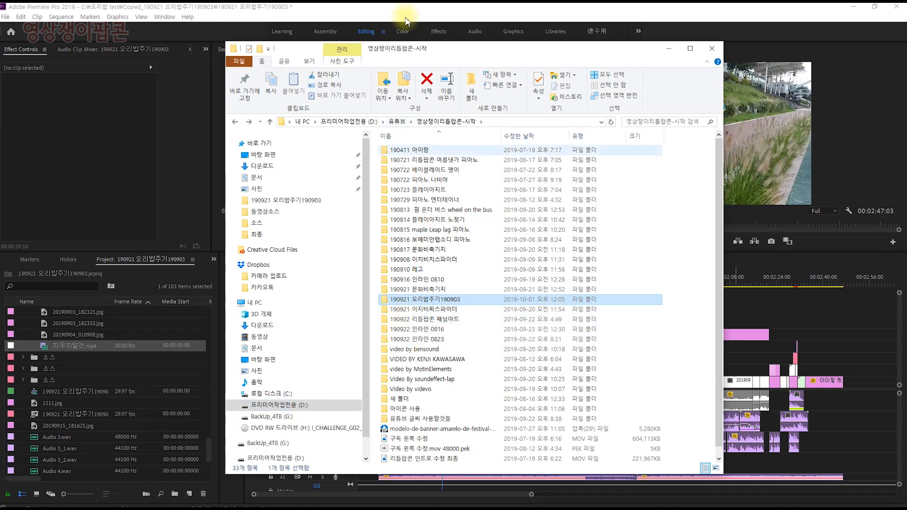
{"action": "left_click_drag", "start_coordinate": [406, 54], "coordinate": [906, 54]}
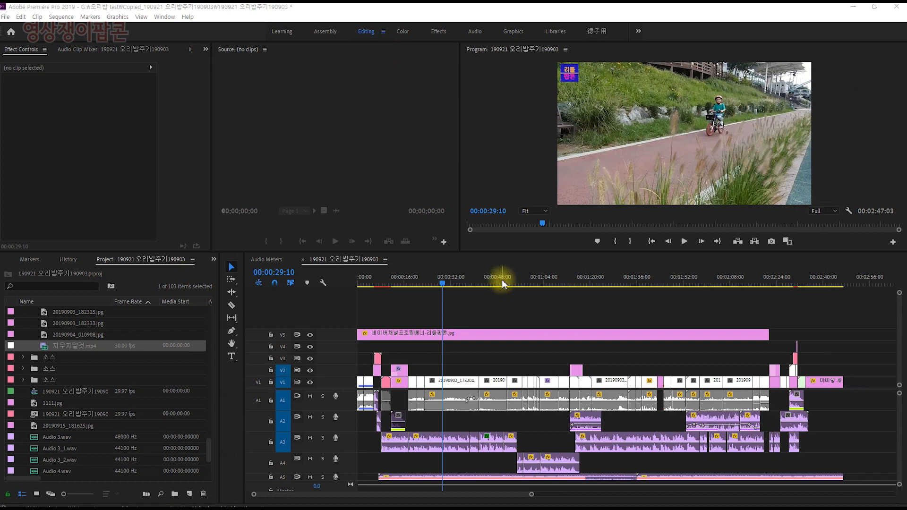
{"action": "left_click", "coordinate": [6, 16]}
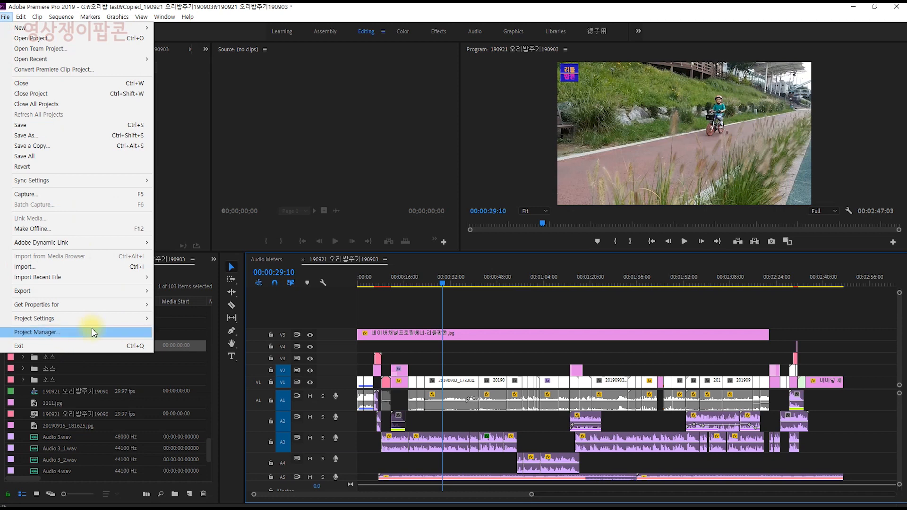
{"action": "left_click", "coordinate": [551, 305]}
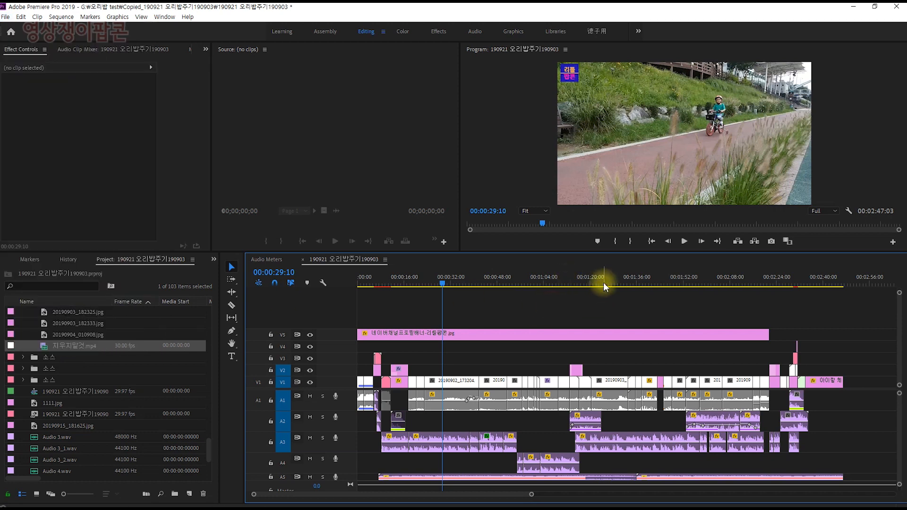